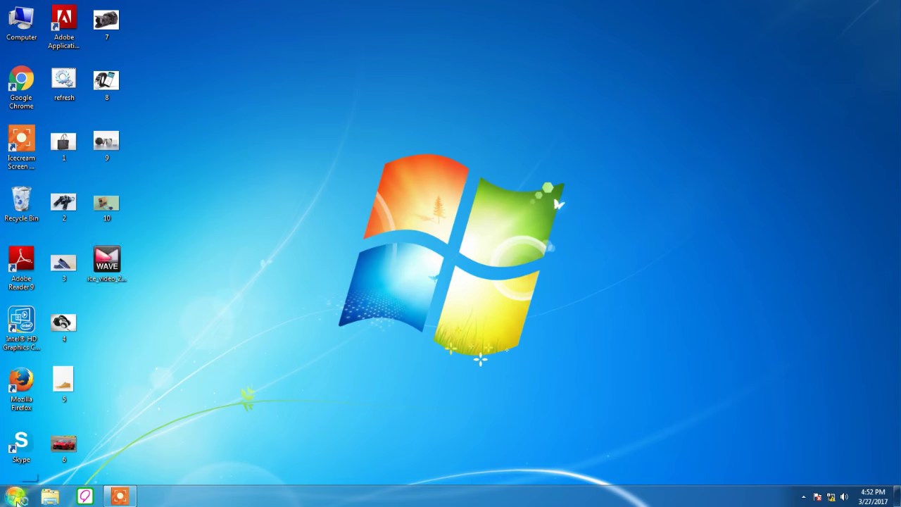
Launch Adobe Photoshop CS6 from the Windows Start menu
{"action": "left_click", "coordinate": [16, 497]}
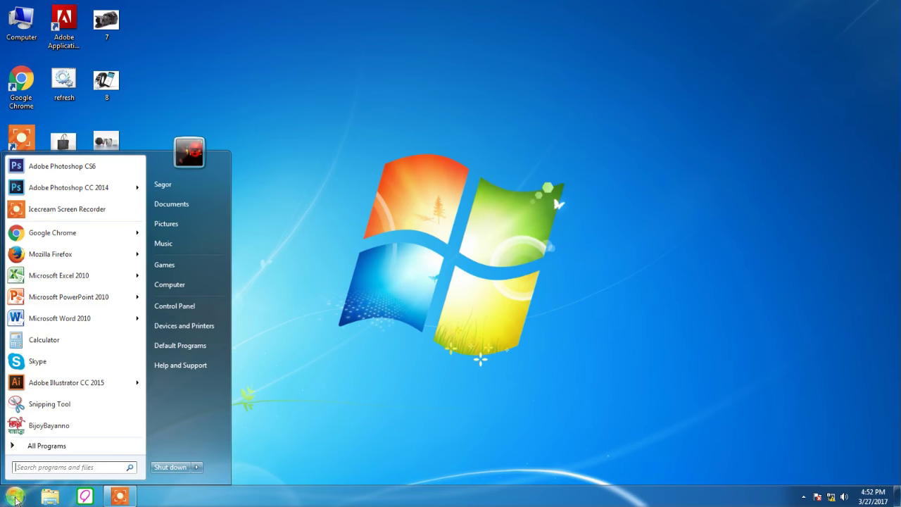
{"action": "left_click", "coordinate": [75, 172]}
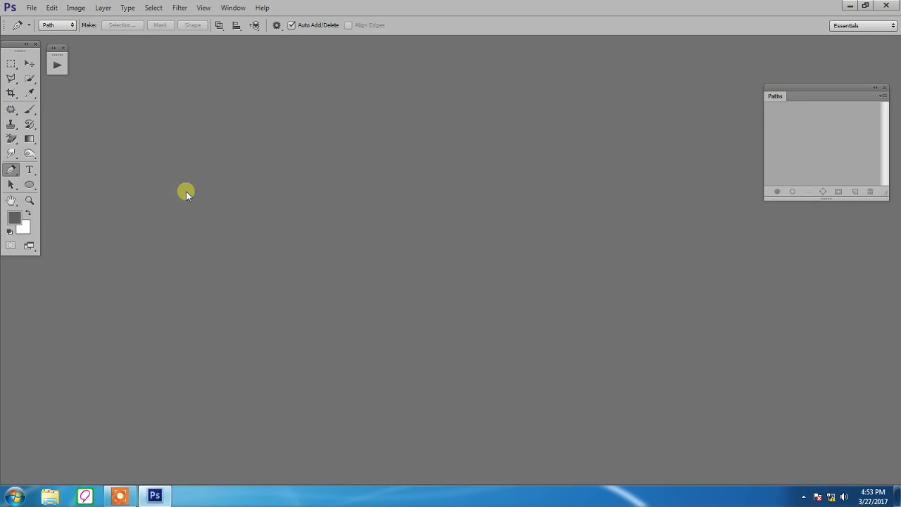
Close the floating Paths panel and dock the Layers panel at the right edge
{"action": "left_click", "coordinate": [884, 90]}
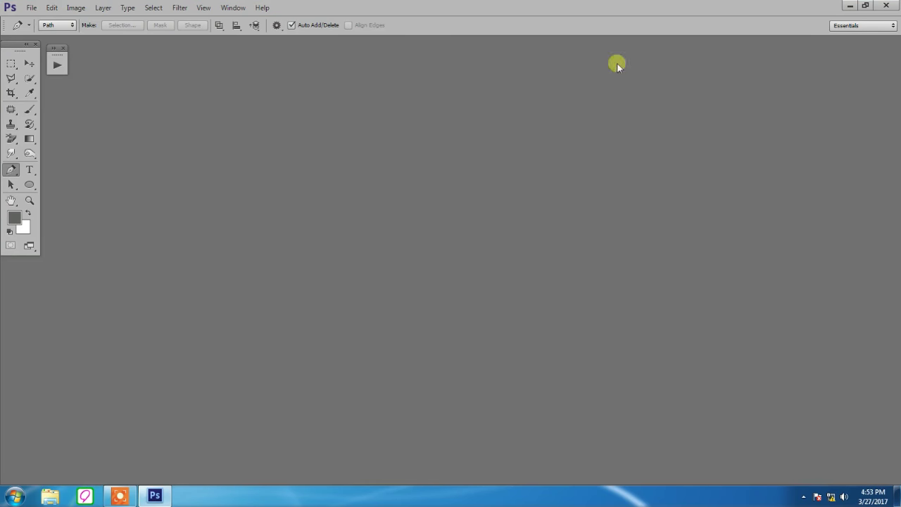
{"action": "left_click", "coordinate": [233, 8]}
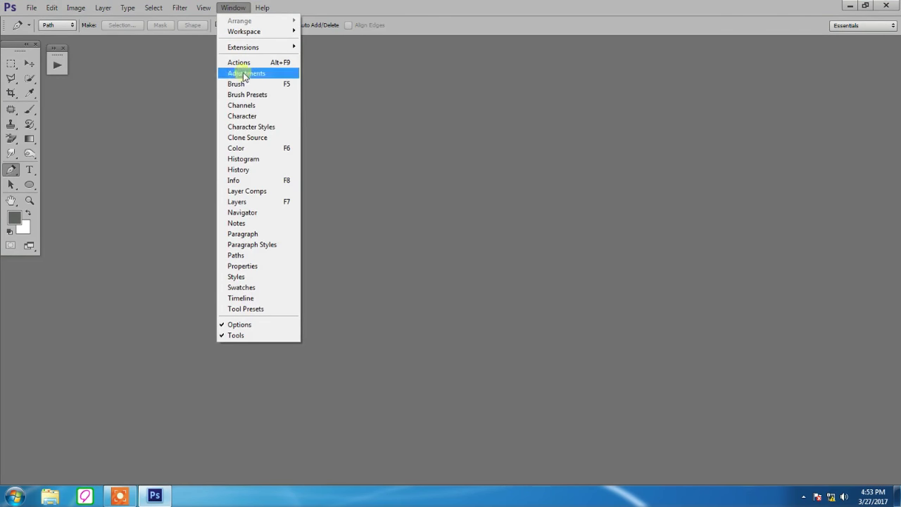
{"action": "left_click", "coordinate": [246, 202]}
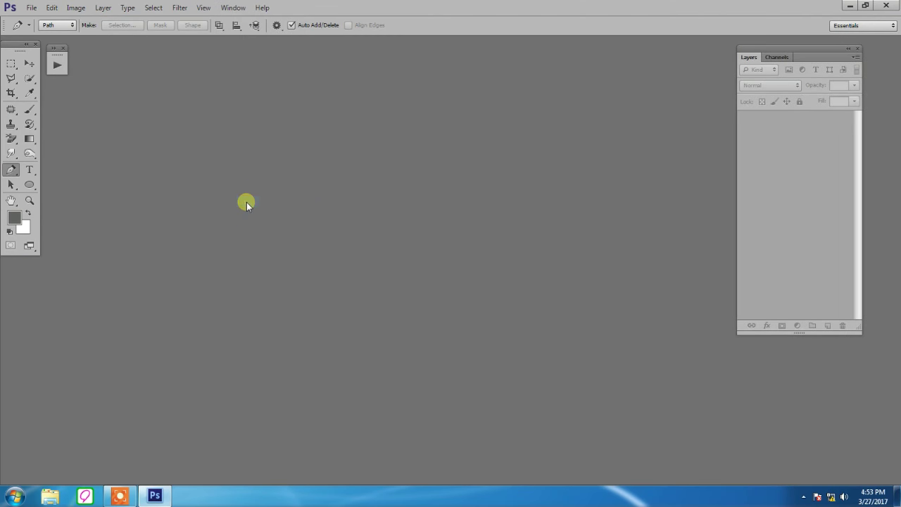
{"action": "left_click_drag", "start_coordinate": [833, 52], "coordinate": [873, 22]}
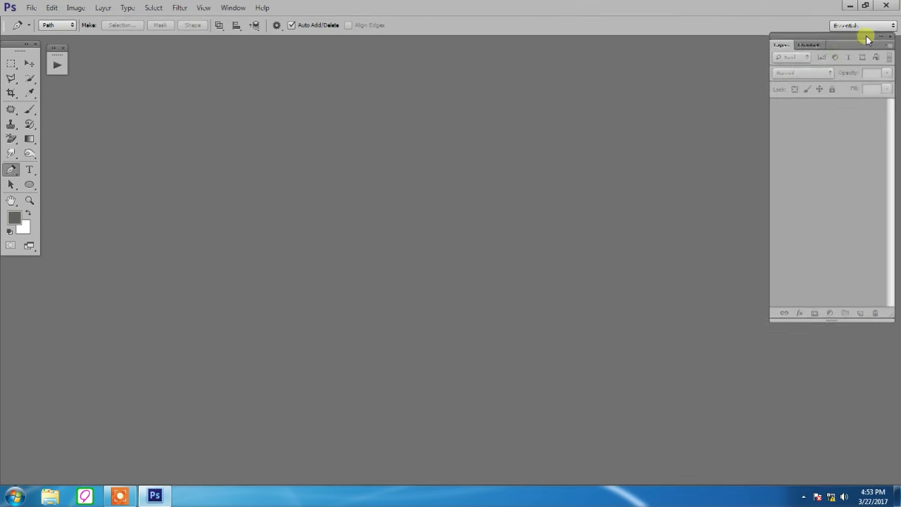
Dock the Paths panel below Layers and minimize Photoshop to the desktop
{"action": "left_click", "coordinate": [233, 7]}
{"action": "left_click", "coordinate": [237, 257]}
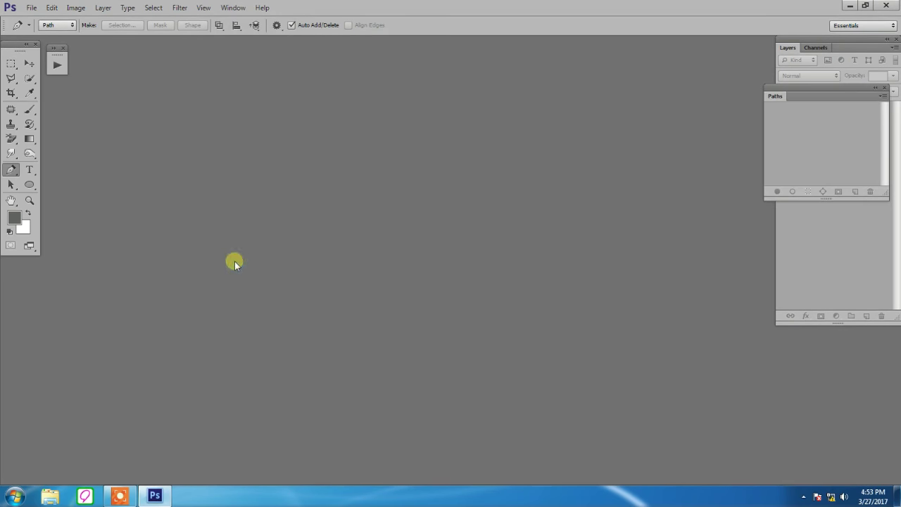
{"action": "left_click_drag", "start_coordinate": [833, 89], "coordinate": [815, 323]}
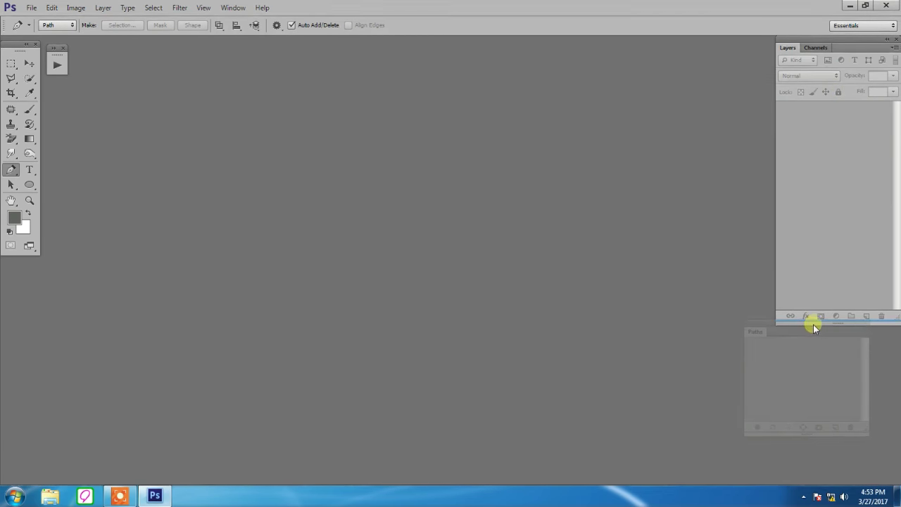
{"action": "left_click", "coordinate": [850, 6]}
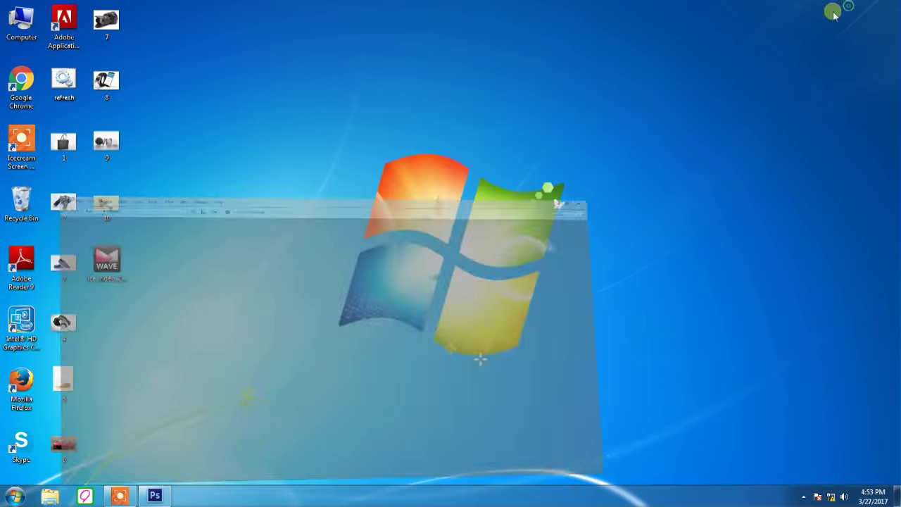
Open the black handbag photo in Photoshop and delete its existing Path 1
{"action": "left_click", "coordinate": [158, 497]}
{"action": "left_click_drag", "start_coordinate": [162, 500], "coordinate": [355, 260]}
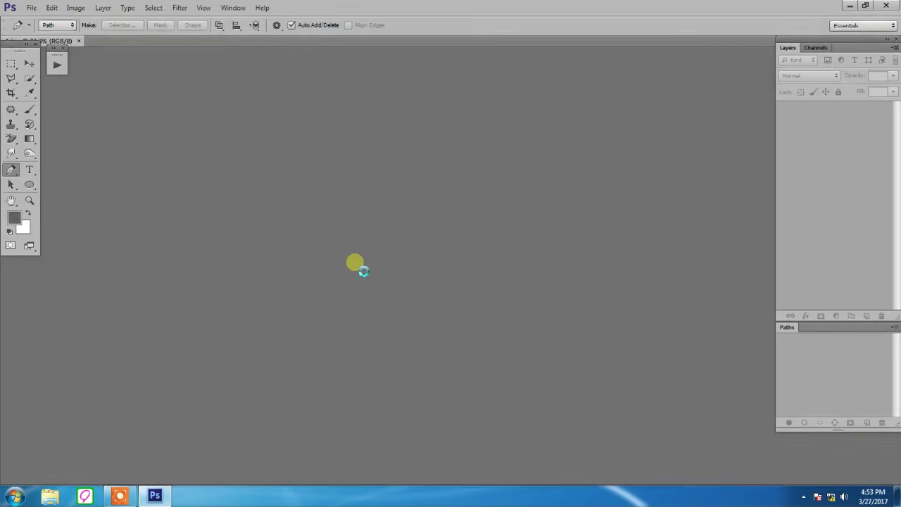
{"action": "left_click", "coordinate": [842, 341]}
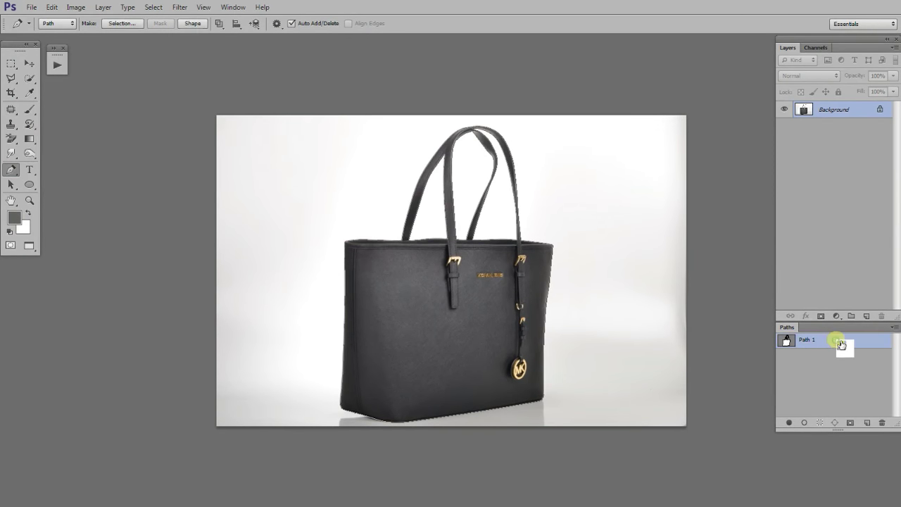
{"action": "key", "text": "Delete"}
{"action": "scroll", "coordinate": [493, 317], "scroll_direction": "up", "scroll_amount": 1}
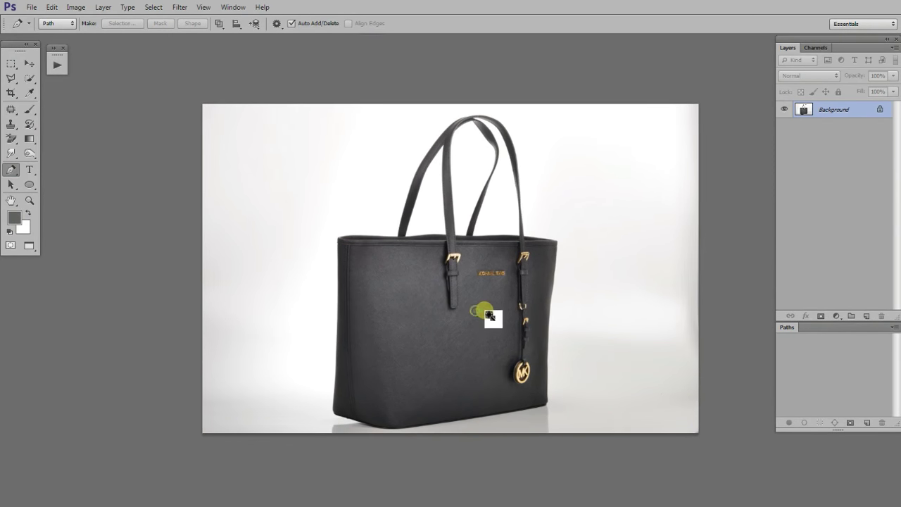
Create a new empty path and start it at the bag's bottom-right corner with the Pen tool
{"action": "left_click", "coordinate": [870, 423]}
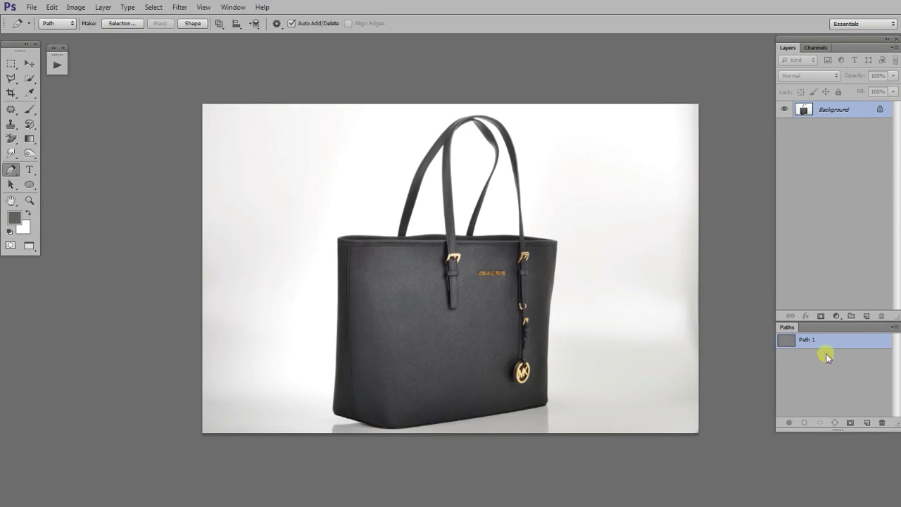
{"action": "scroll", "coordinate": [581, 397], "scroll_direction": "up", "scroll_amount": 1}
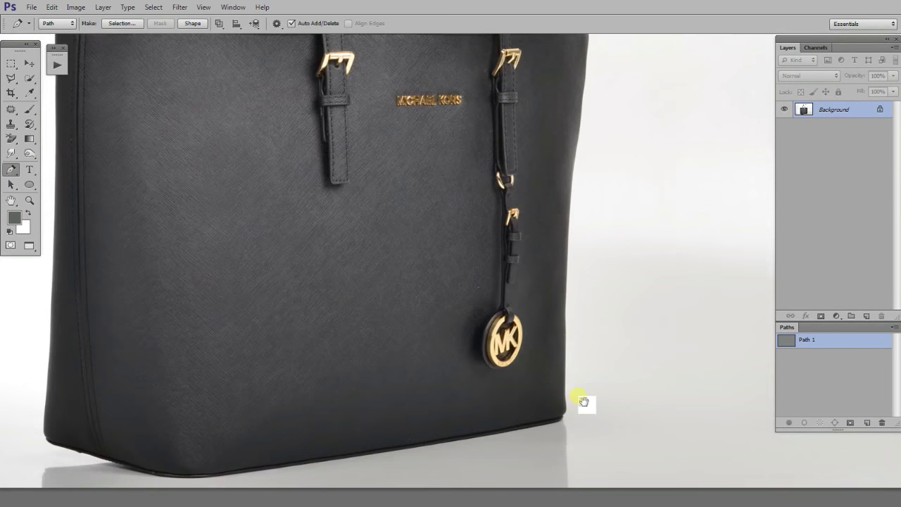
{"action": "scroll", "coordinate": [559, 288], "scroll_direction": "up", "scroll_amount": 2}
{"action": "scroll", "coordinate": [632, 310], "scroll_direction": "up", "scroll_amount": 1}
{"action": "scroll", "coordinate": [606, 311], "scroll_direction": "up", "scroll_amount": 1}
{"action": "scroll", "coordinate": [549, 212], "scroll_direction": "up", "scroll_amount": 1}
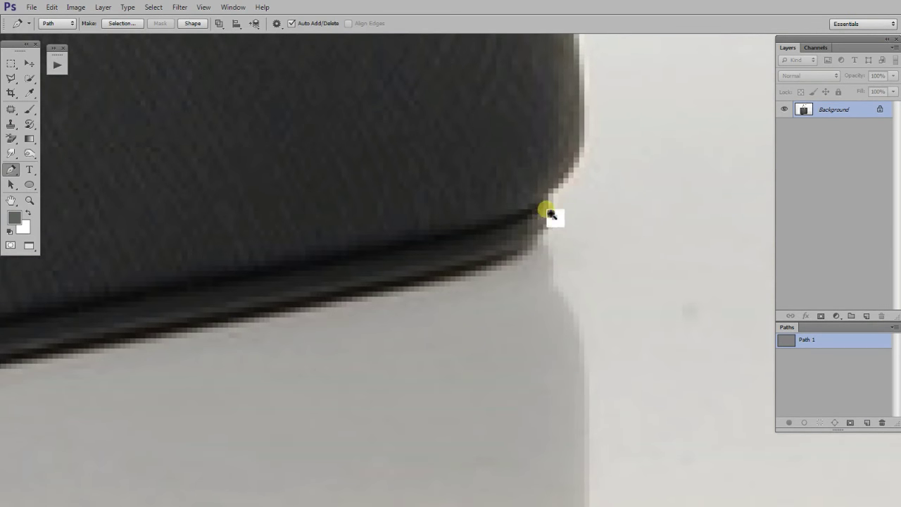
{"action": "left_click_drag", "start_coordinate": [543, 199], "coordinate": [553, 211]}
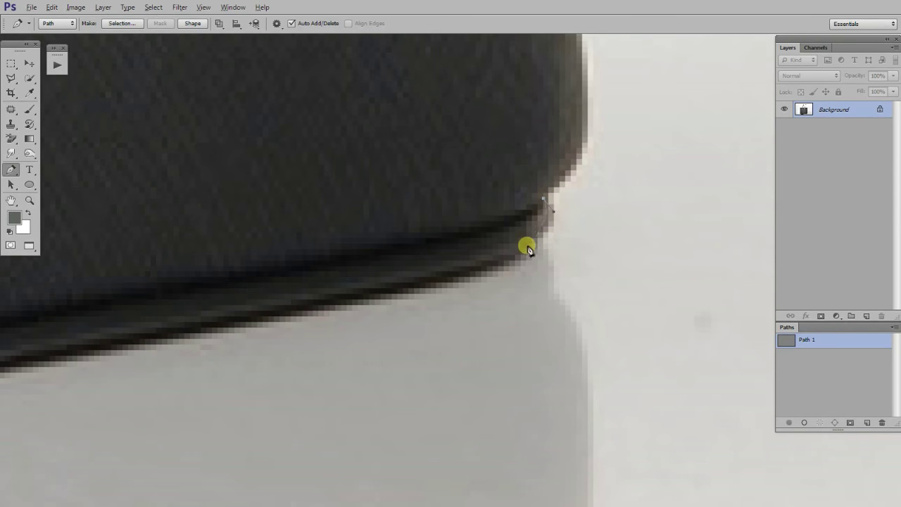
{"action": "left_click_drag", "start_coordinate": [507, 258], "coordinate": [461, 274]}
Add curved anchors along the bottom edge to the bag's bottom-left corner
{"action": "scroll", "coordinate": [485, 278], "scroll_direction": "down", "scroll_amount": 3}
{"action": "scroll", "coordinate": [590, 238], "scroll_direction": "up", "scroll_amount": 1}
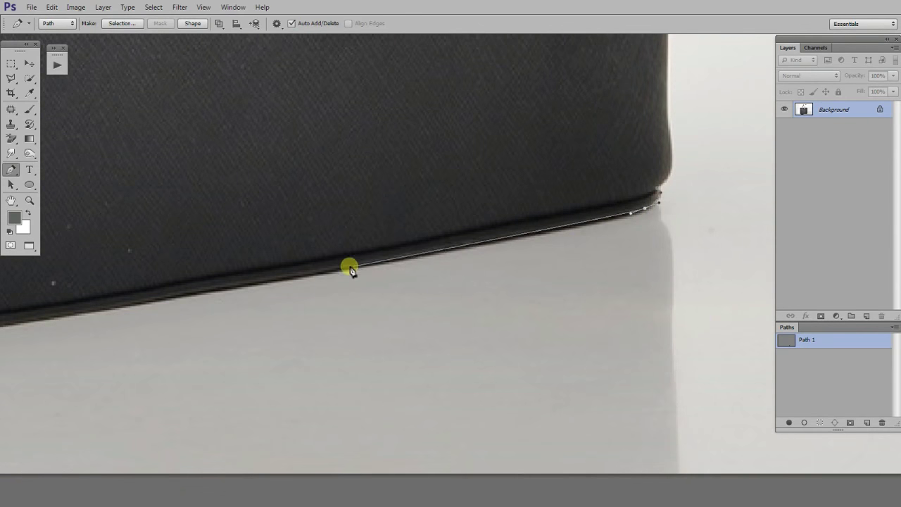
{"action": "left_click_drag", "start_coordinate": [328, 271], "coordinate": [165, 299]}
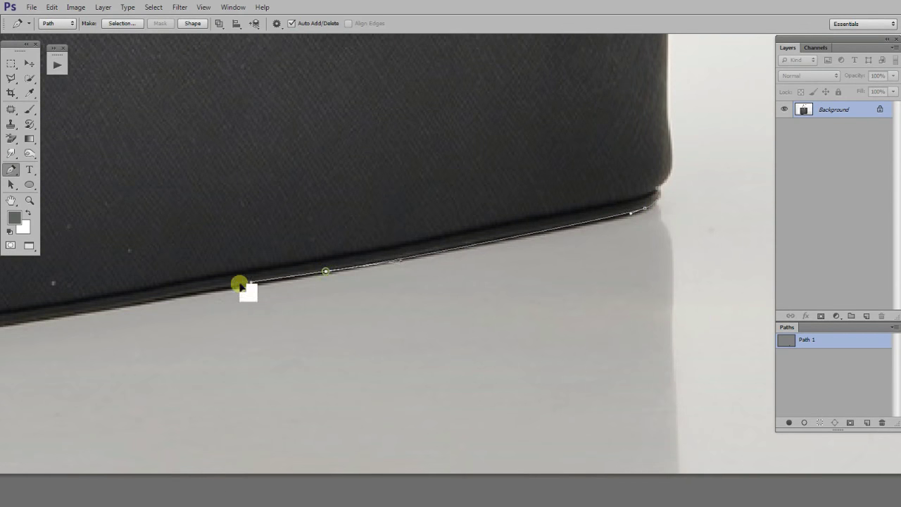
{"action": "left_click", "coordinate": [163, 298]}
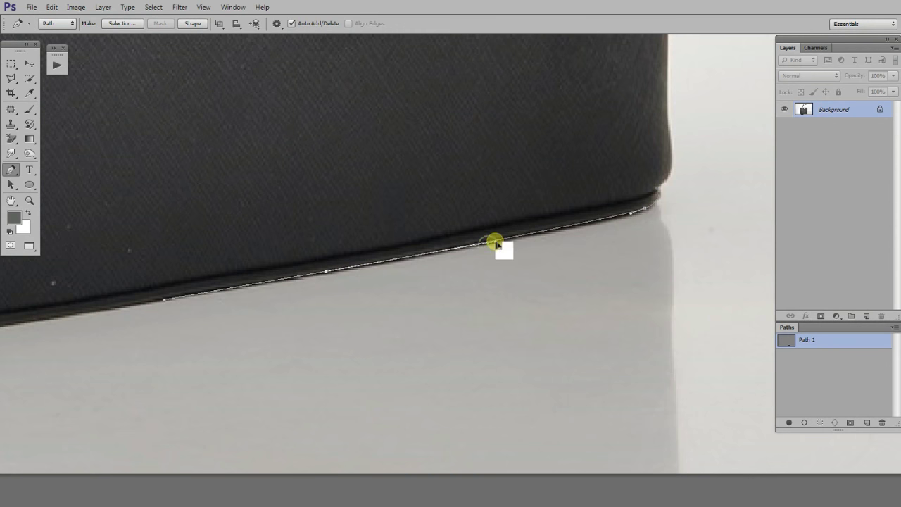
{"action": "scroll", "coordinate": [655, 275], "scroll_direction": "up", "scroll_amount": 2}
{"action": "left_click_drag", "start_coordinate": [404, 281], "coordinate": [603, 241]}
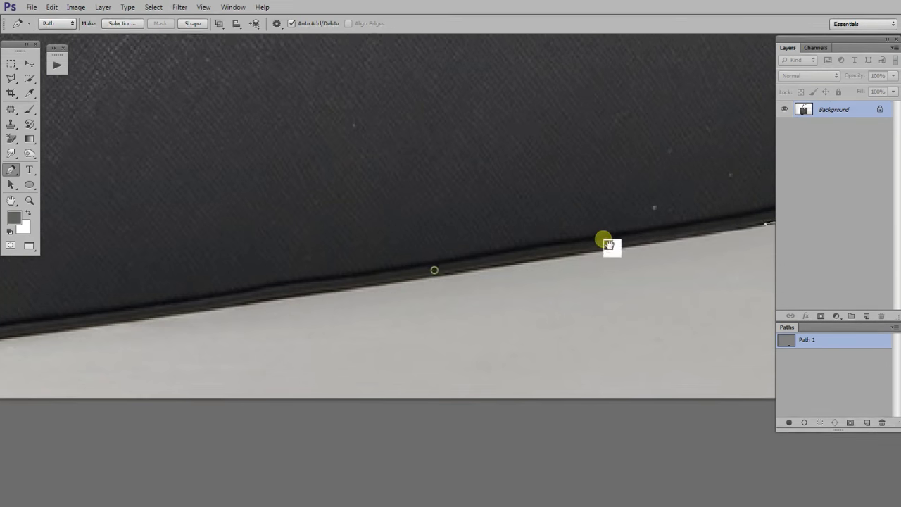
{"action": "left_click", "coordinate": [266, 299]}
{"action": "mouse_move", "coordinate": [151, 323]}
{"action": "left_mouse_down"}
{"action": "mouse_move", "coordinate": [90, 330]}
{"action": "mouse_move", "coordinate": [121, 346]}
{"action": "mouse_move", "coordinate": [616, 268]}
{"action": "left_mouse_up"}
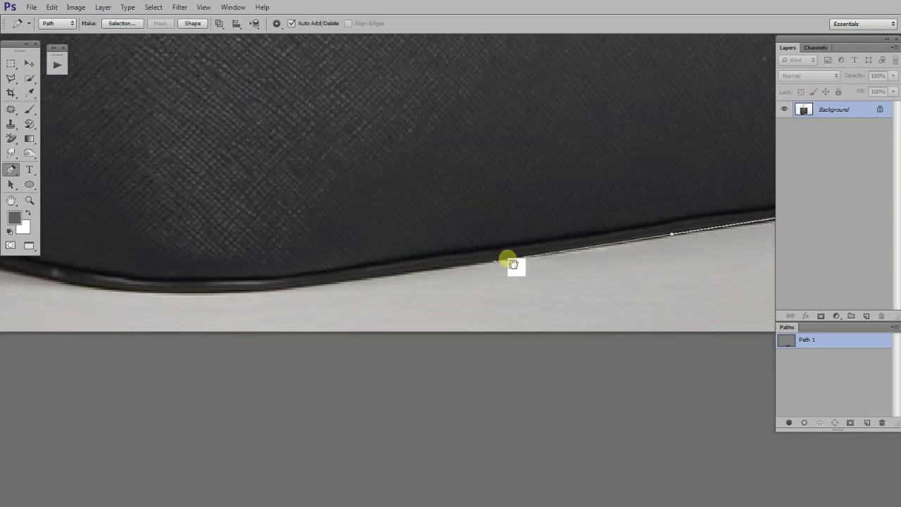
{"action": "mouse_move", "coordinate": [531, 257]}
{"action": "left_mouse_down"}
{"action": "mouse_move", "coordinate": [432, 270]}
{"action": "mouse_move", "coordinate": [533, 291]}
{"action": "left_mouse_up"}
{"action": "mouse_move", "coordinate": [476, 268]}
{"action": "left_mouse_down"}
{"action": "mouse_move", "coordinate": [397, 247]}
{"action": "mouse_move", "coordinate": [454, 251]}
{"action": "mouse_move", "coordinate": [348, 215]}
{"action": "left_mouse_up"}
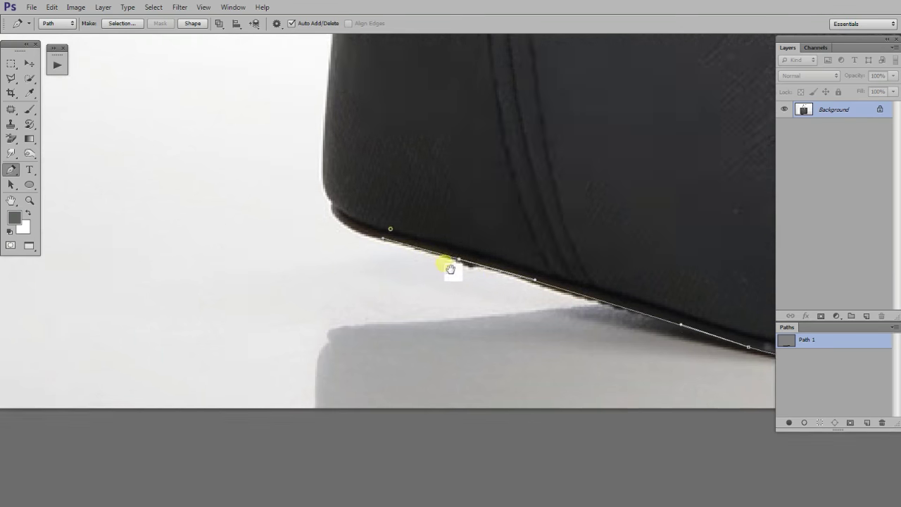
{"action": "scroll", "coordinate": [418, 258], "scroll_direction": "up", "scroll_amount": 2}
{"action": "scroll", "coordinate": [426, 274], "scroll_direction": "up", "scroll_amount": 2}
Curve the path around the bottom-left corner and start it up the left side
{"action": "left_click_drag", "start_coordinate": [415, 264], "coordinate": [389, 242]}
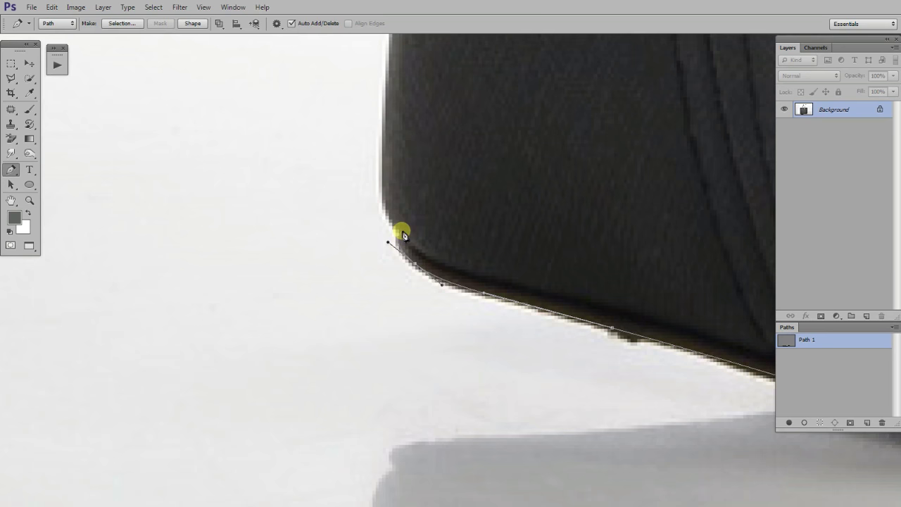
{"action": "left_click_drag", "start_coordinate": [383, 161], "coordinate": [388, 138]}
{"action": "scroll", "coordinate": [392, 128], "scroll_direction": "down", "scroll_amount": 2}
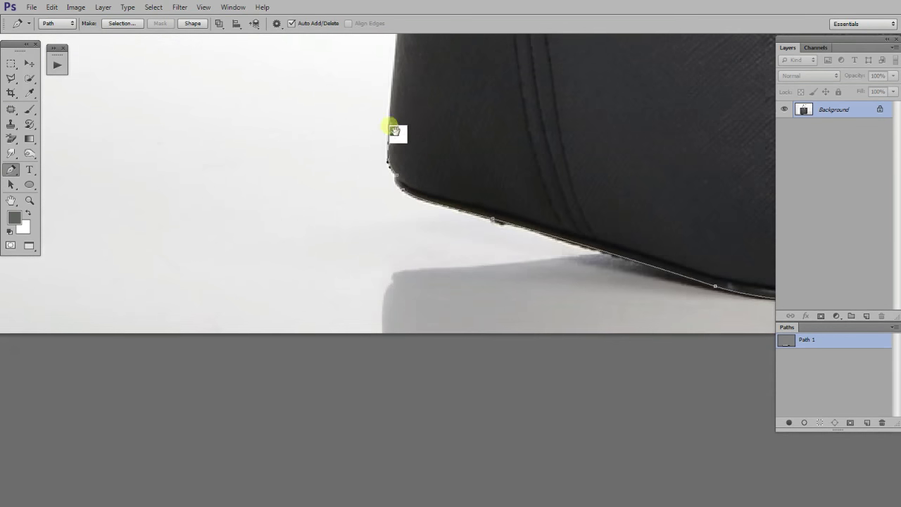
{"action": "scroll", "coordinate": [394, 134], "scroll_direction": "up", "scroll_amount": 4}
{"action": "scroll", "coordinate": [415, 402], "scroll_direction": "up", "scroll_amount": 2}
{"action": "left_click", "coordinate": [414, 218]}
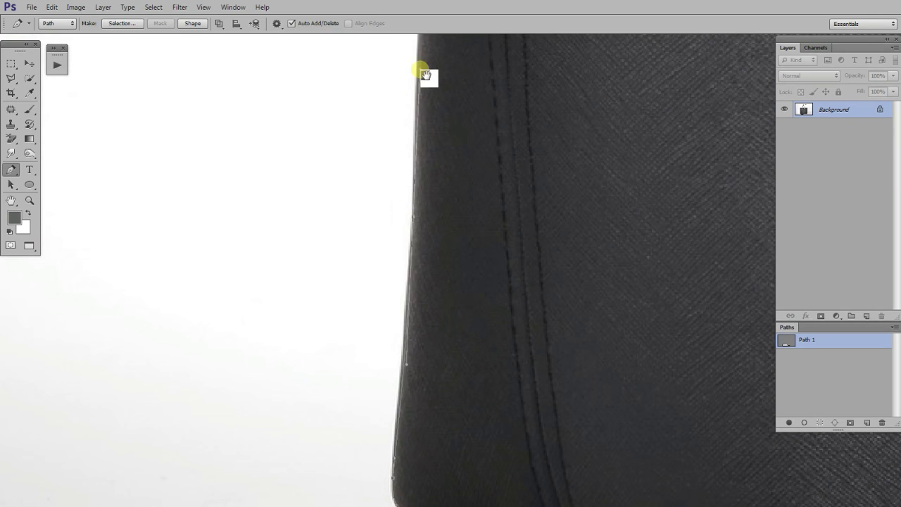
{"action": "left_click_drag", "start_coordinate": [426, 76], "coordinate": [464, 148]}
Add anchors up the left edge to just below the top rim
{"action": "left_click", "coordinate": [459, 140]}
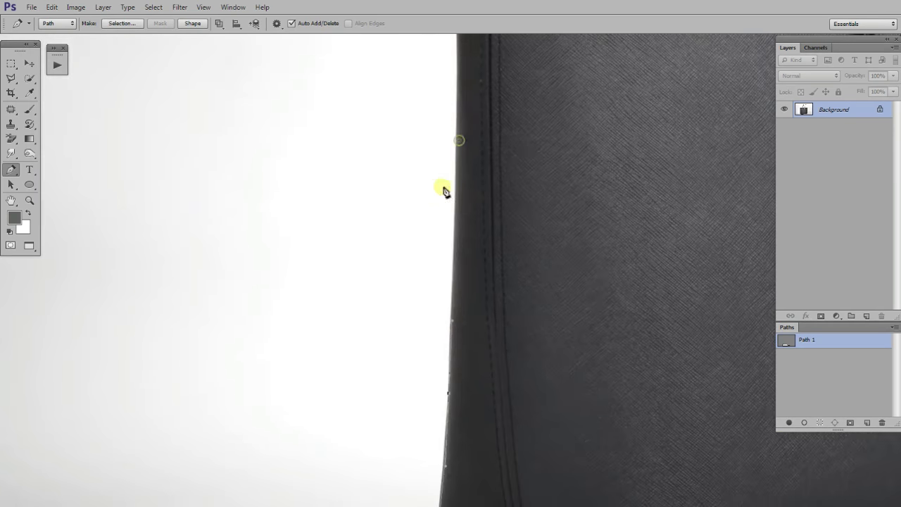
{"action": "scroll", "coordinate": [459, 66], "scroll_direction": "up", "scroll_amount": 1}
{"action": "scroll", "coordinate": [458, 62], "scroll_direction": "up", "scroll_amount": 2}
{"action": "left_click", "coordinate": [461, 65]}
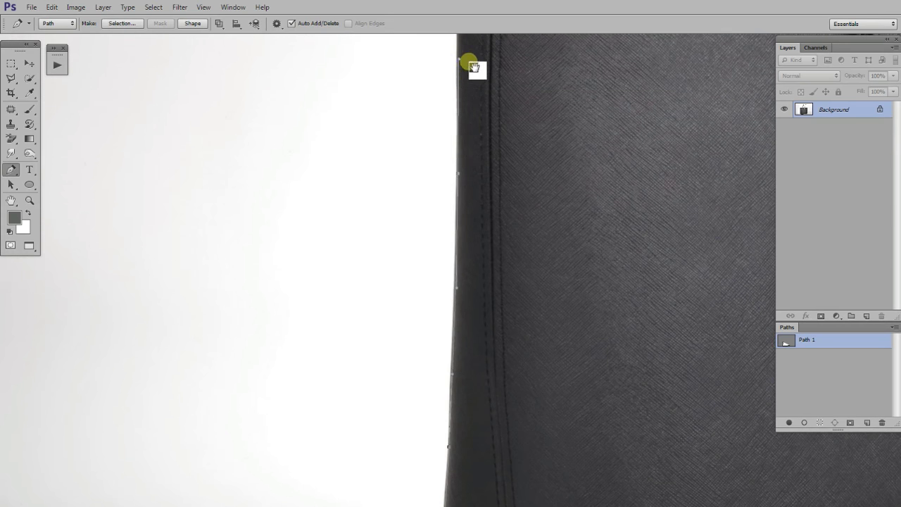
{"action": "left_click_drag", "start_coordinate": [474, 68], "coordinate": [472, 383]}
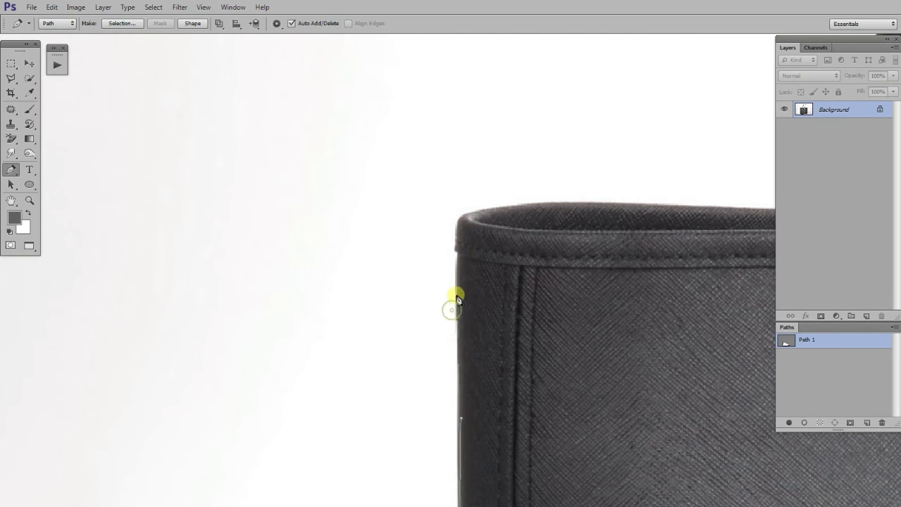
{"action": "left_click", "coordinate": [458, 289]}
{"action": "scroll", "coordinate": [461, 262], "scroll_direction": "up", "scroll_amount": 2}
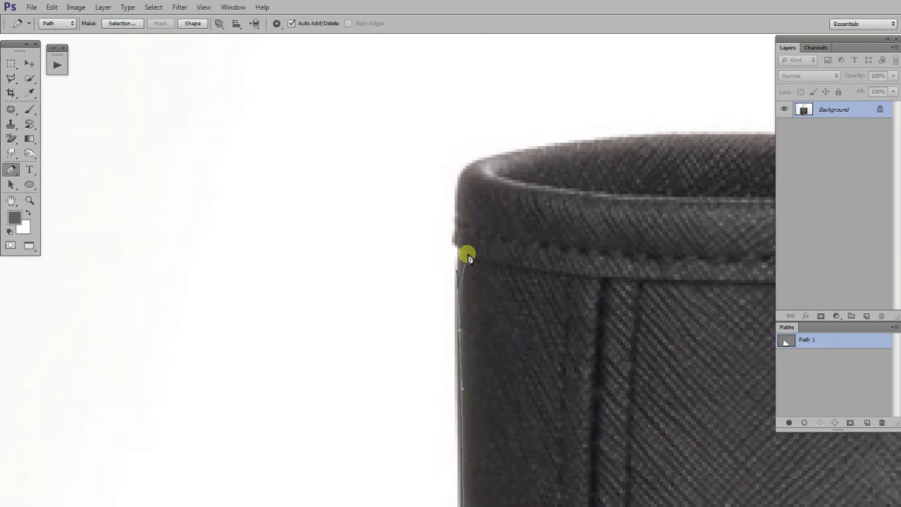
Extend the path up the left edge to the bag's top-left corner
{"action": "left_click", "coordinate": [459, 221]}
{"action": "left_click_drag", "start_coordinate": [527, 153], "coordinate": [594, 140]}
{"action": "scroll", "coordinate": [594, 144], "scroll_direction": "down", "scroll_amount": 1}
{"action": "left_click_drag", "start_coordinate": [552, 161], "coordinate": [406, 151]}
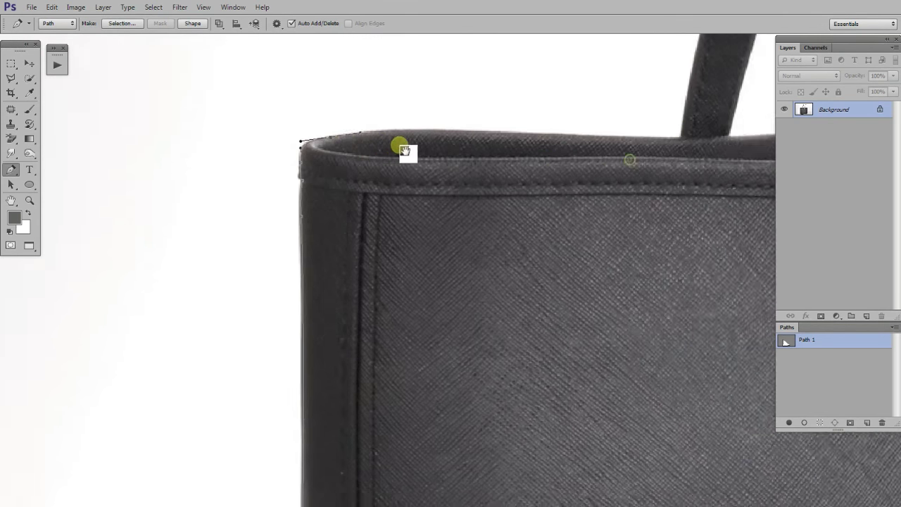
{"action": "scroll", "coordinate": [451, 140], "scroll_direction": "up", "scroll_amount": 1}
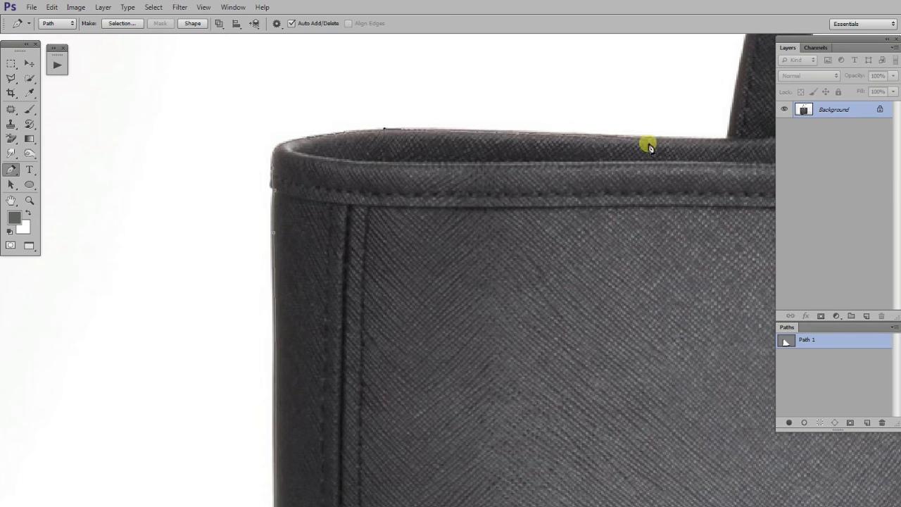
{"action": "scroll", "coordinate": [636, 152], "scroll_direction": "up", "scroll_amount": 1}
{"action": "scroll", "coordinate": [632, 165], "scroll_direction": "up", "scroll_amount": 2}
{"action": "scroll", "coordinate": [497, 167], "scroll_direction": "up", "scroll_amount": 1}
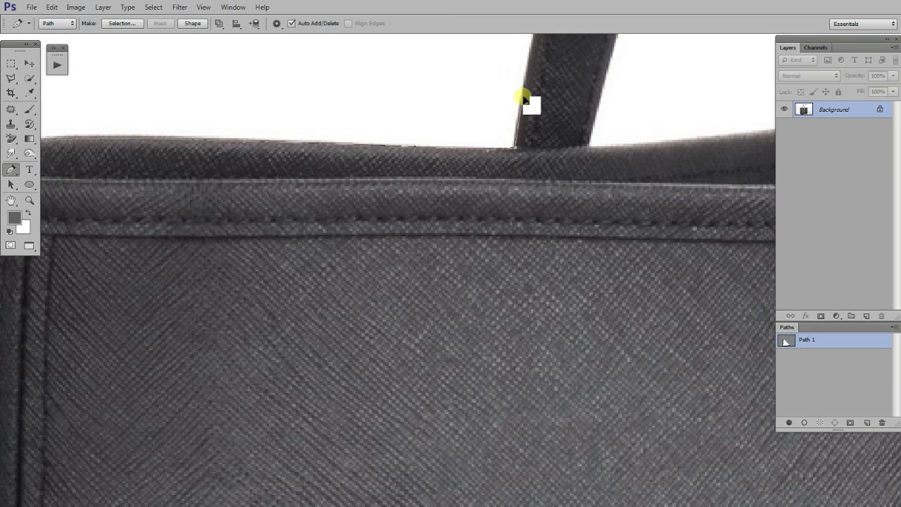
{"action": "left_click_drag", "start_coordinate": [525, 99], "coordinate": [460, 467]}
Place curved anchors up the handle's outer edge
{"action": "left_click_drag", "start_coordinate": [506, 254], "coordinate": [549, 113]}
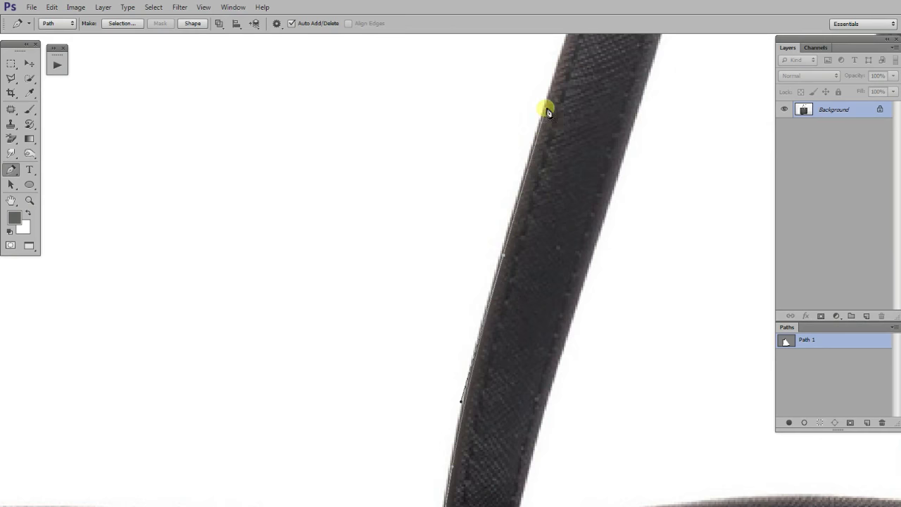
{"action": "scroll", "coordinate": [549, 112], "scroll_direction": "down", "scroll_amount": 3}
{"action": "scroll", "coordinate": [458, 396], "scroll_direction": "up", "scroll_amount": 2}
{"action": "scroll", "coordinate": [507, 324], "scroll_direction": "up", "scroll_amount": 1}
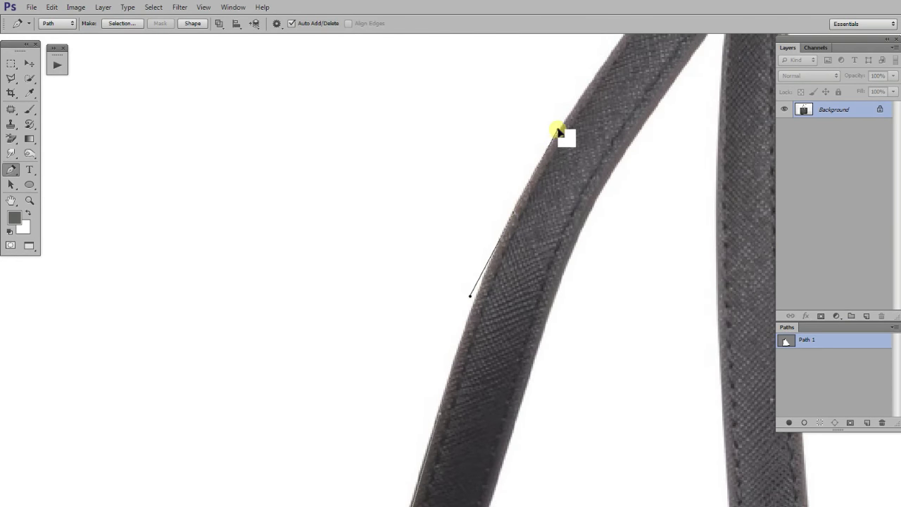
{"action": "scroll", "coordinate": [571, 125], "scroll_direction": "down", "scroll_amount": 2}
{"action": "scroll", "coordinate": [393, 382], "scroll_direction": "up", "scroll_amount": 2}
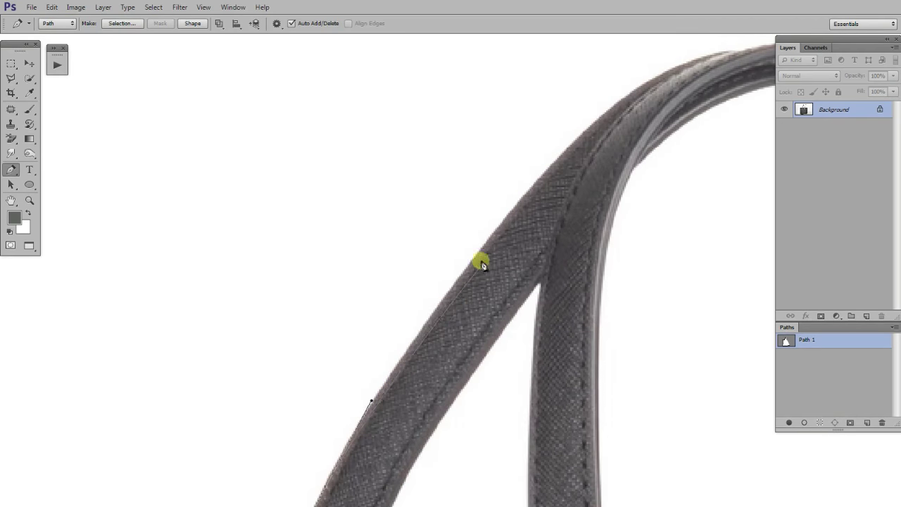
{"action": "left_click_drag", "start_coordinate": [507, 216], "coordinate": [566, 154]}
{"action": "scroll", "coordinate": [412, 261], "scroll_direction": "up", "scroll_amount": 2}
{"action": "scroll", "coordinate": [492, 211], "scroll_direction": "right", "scroll_amount": 2}
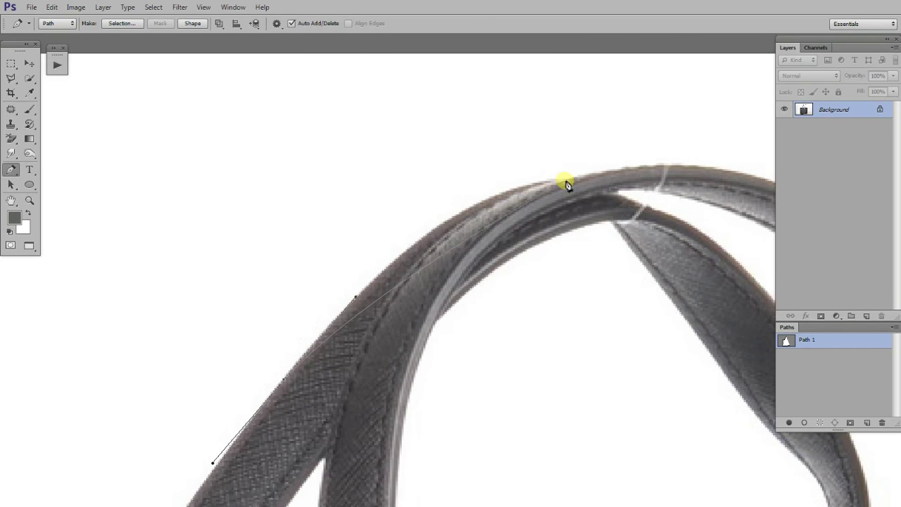
Curve the path over the top of the handle arch and down the far strap
{"action": "mouse_move", "coordinate": [563, 184]}
{"action": "left_mouse_down"}
{"action": "mouse_move", "coordinate": [676, 177]}
{"action": "mouse_move", "coordinate": [397, 137]}
{"action": "left_mouse_up"}
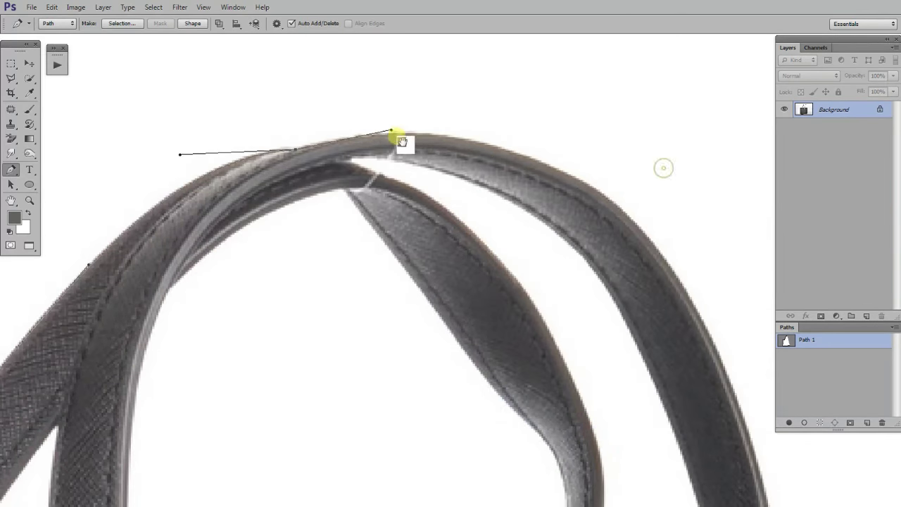
{"action": "left_click_drag", "start_coordinate": [549, 171], "coordinate": [647, 209]}
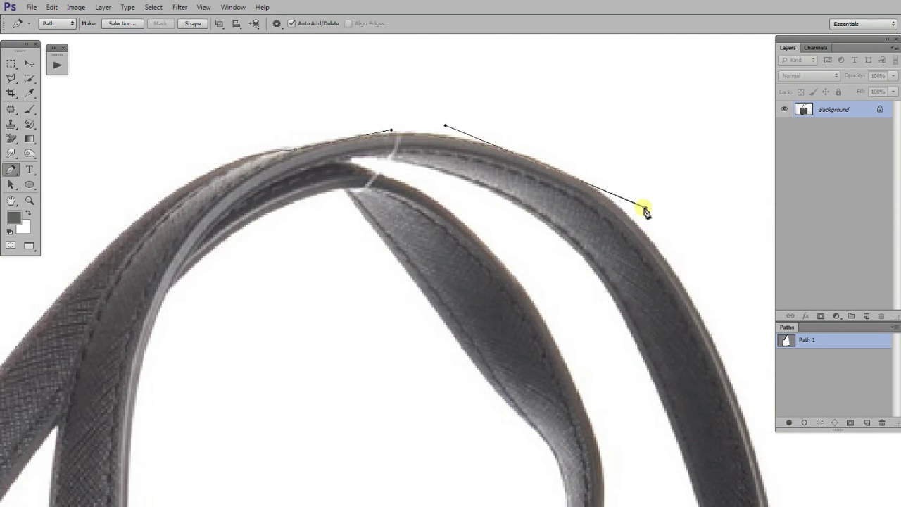
{"action": "scroll", "coordinate": [664, 302], "scroll_direction": "down", "scroll_amount": 3}
{"action": "left_click_drag", "start_coordinate": [709, 324], "coordinate": [715, 350]}
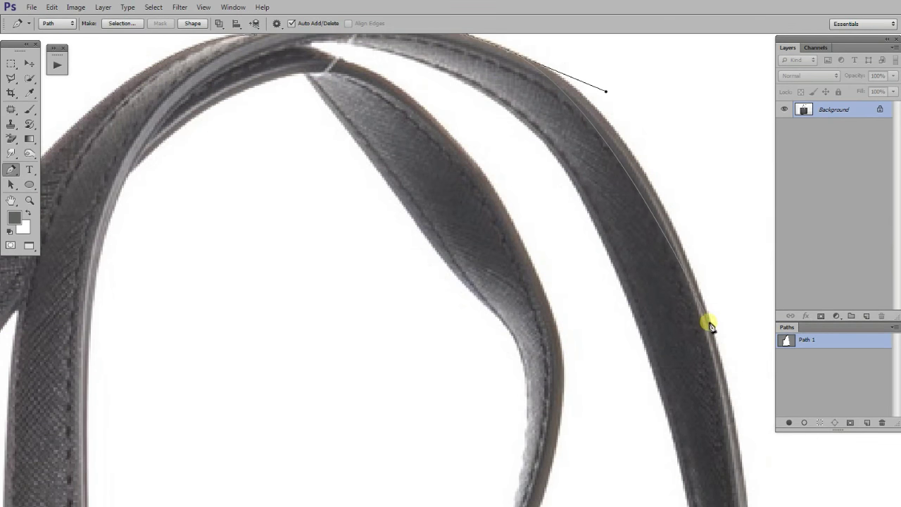
{"action": "left_click_drag", "start_coordinate": [704, 301], "coordinate": [673, 200]}
{"action": "scroll", "coordinate": [714, 356], "scroll_direction": "down", "scroll_amount": 3}
{"action": "scroll", "coordinate": [638, 204], "scroll_direction": "up", "scroll_amount": 3}
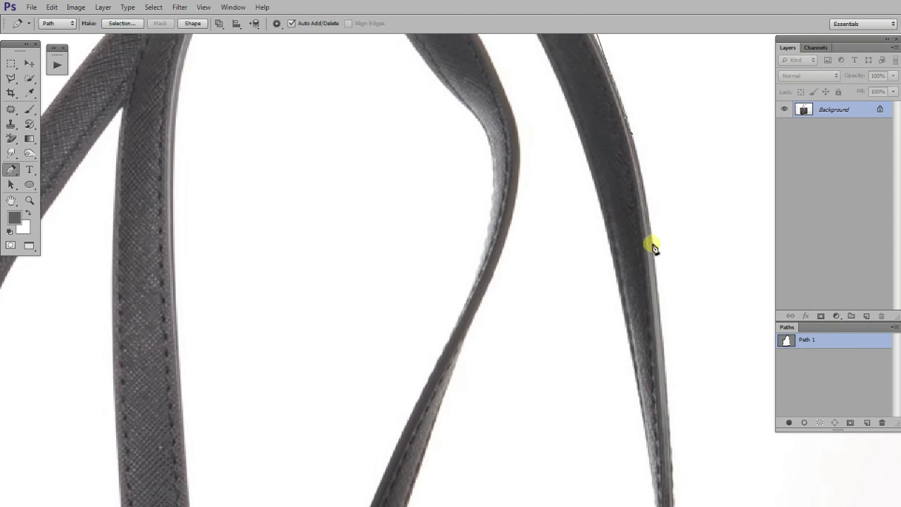
{"action": "left_click_drag", "start_coordinate": [656, 305], "coordinate": [665, 416]}
{"action": "scroll", "coordinate": [575, 133], "scroll_direction": "down", "scroll_amount": 3}
{"action": "scroll", "coordinate": [593, 193], "scroll_direction": "up", "scroll_amount": 3}
{"action": "left_click_drag", "start_coordinate": [584, 249], "coordinate": [584, 297]}
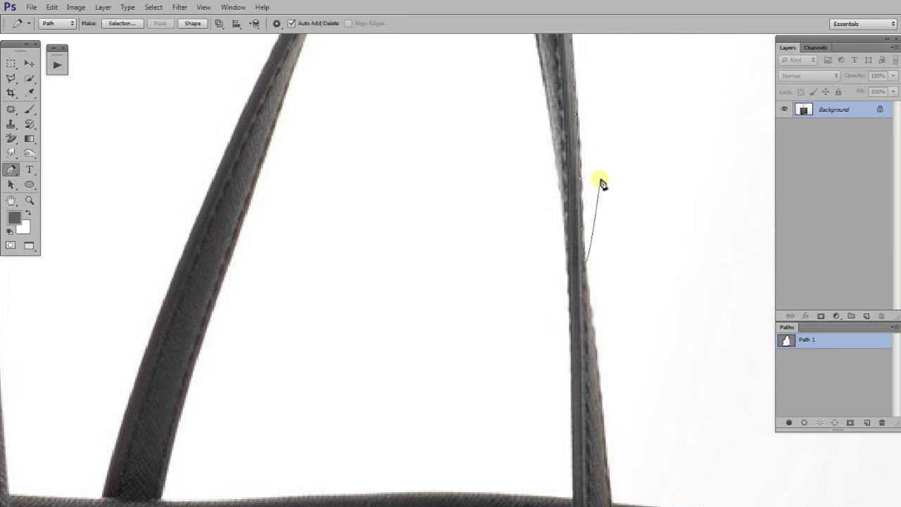
Anchor the path down the strap's right edge to where it meets the rim
{"action": "left_click_drag", "start_coordinate": [612, 374], "coordinate": [565, 202]}
{"action": "left_click", "coordinate": [573, 329]}
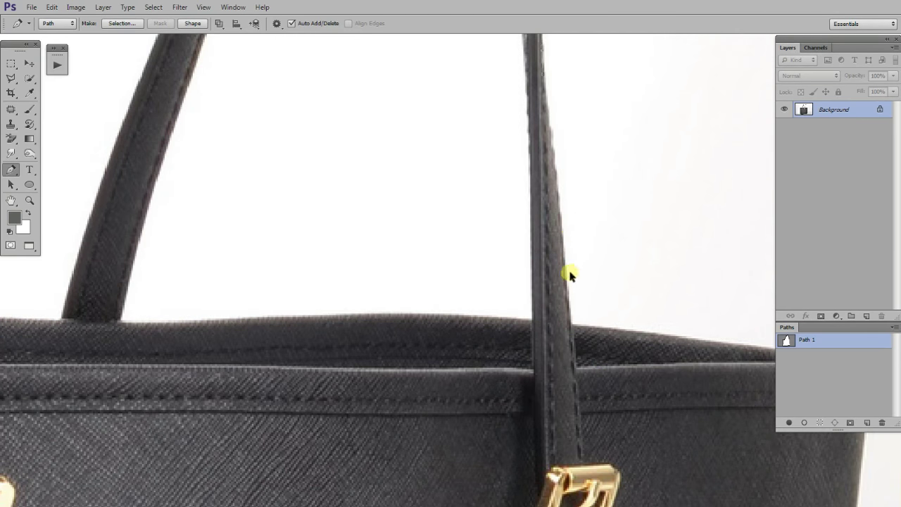
{"action": "scroll", "coordinate": [569, 316], "scroll_direction": "up", "scroll_amount": 2}
{"action": "scroll", "coordinate": [567, 233], "scroll_direction": "up", "scroll_amount": 1}
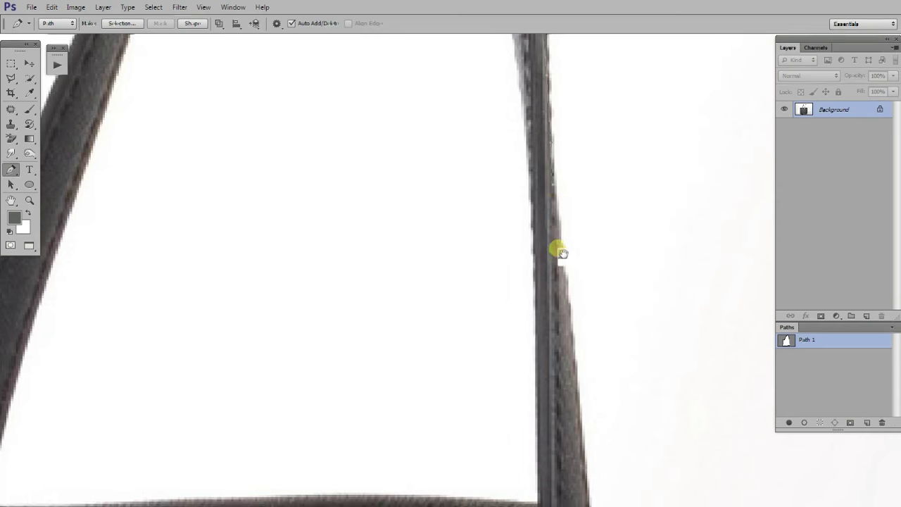
{"action": "scroll", "coordinate": [556, 254], "scroll_direction": "down", "scroll_amount": 3}
{"action": "left_click", "coordinate": [568, 351]}
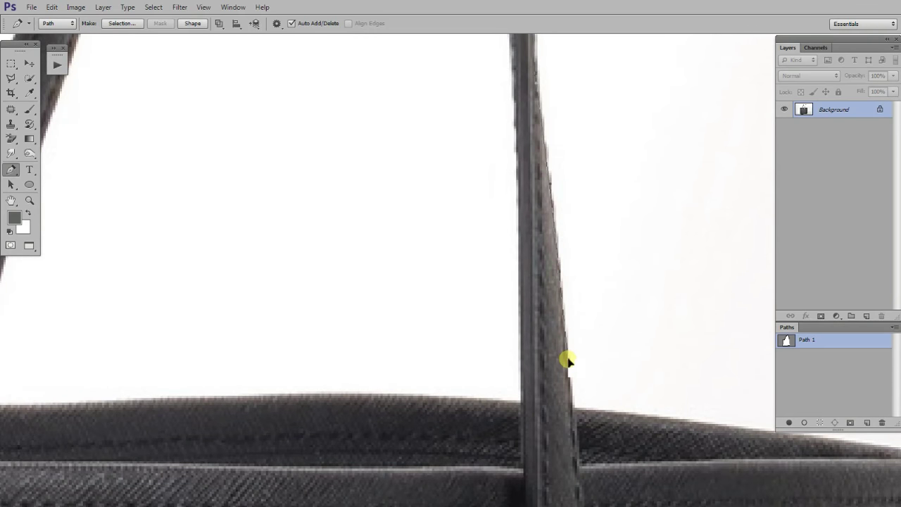
{"action": "scroll", "coordinate": [567, 366], "scroll_direction": "down", "scroll_amount": 2}
{"action": "scroll", "coordinate": [566, 284], "scroll_direction": "down", "scroll_amount": 2}
{"action": "left_click", "coordinate": [570, 269]}
Anchor the path along the top rim to the top-right corner and down the right edge
{"action": "left_click_drag", "start_coordinate": [697, 273], "coordinate": [374, 137]}
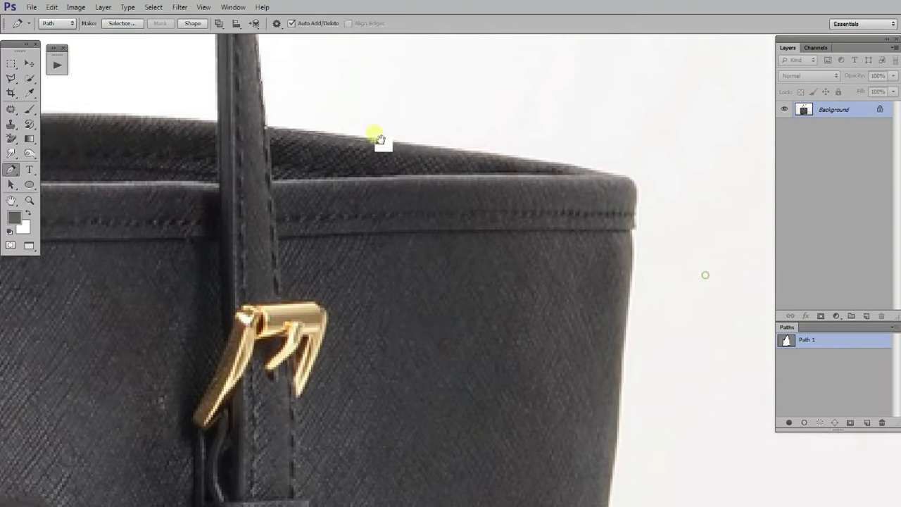
{"action": "left_click", "coordinate": [557, 157]}
{"action": "scroll", "coordinate": [568, 173], "scroll_direction": "up", "scroll_amount": 2}
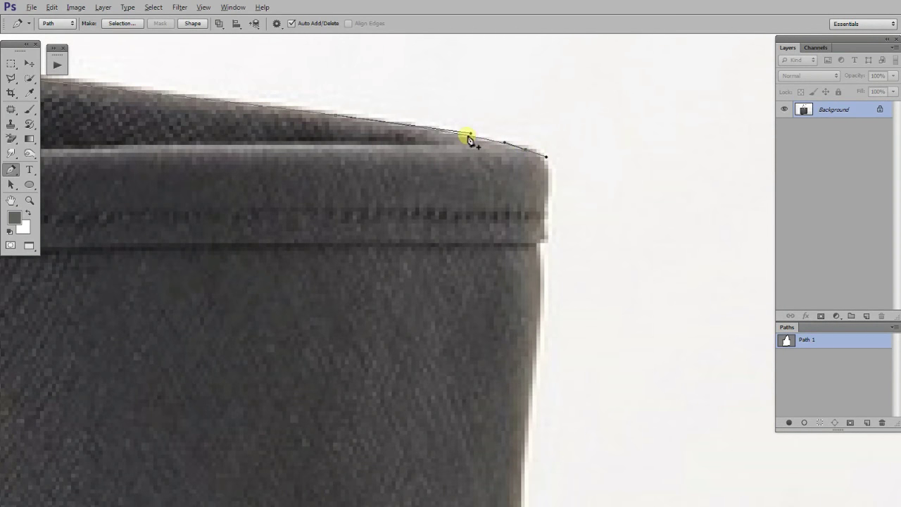
{"action": "left_click", "coordinate": [409, 126]}
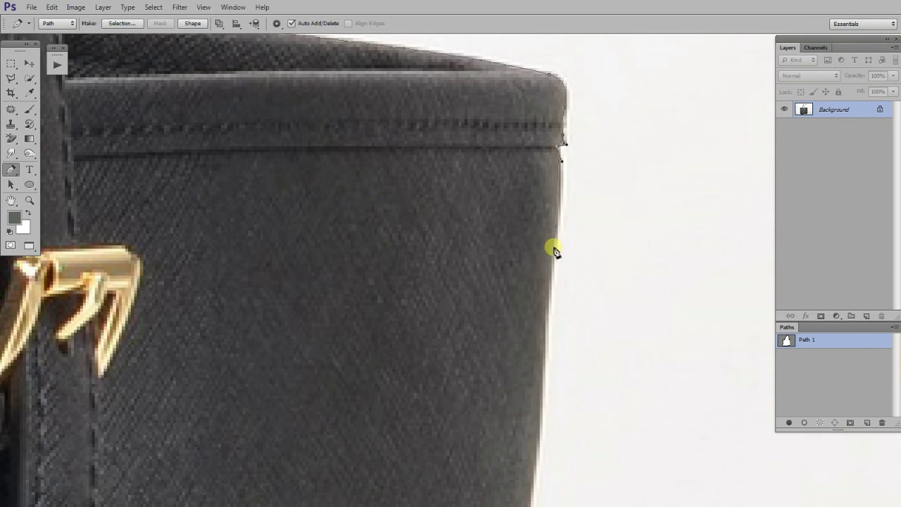
{"action": "left_click", "coordinate": [554, 247]}
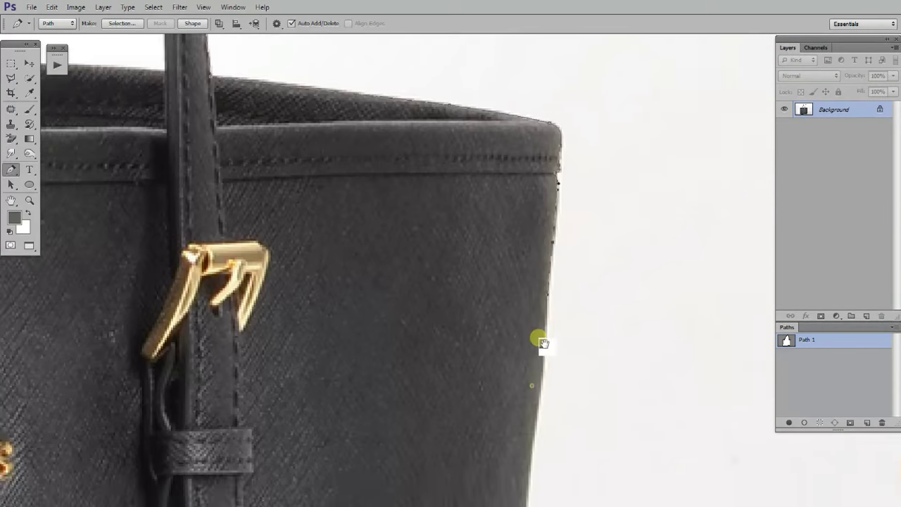
{"action": "scroll", "coordinate": [530, 360], "scroll_direction": "down", "scroll_amount": 2}
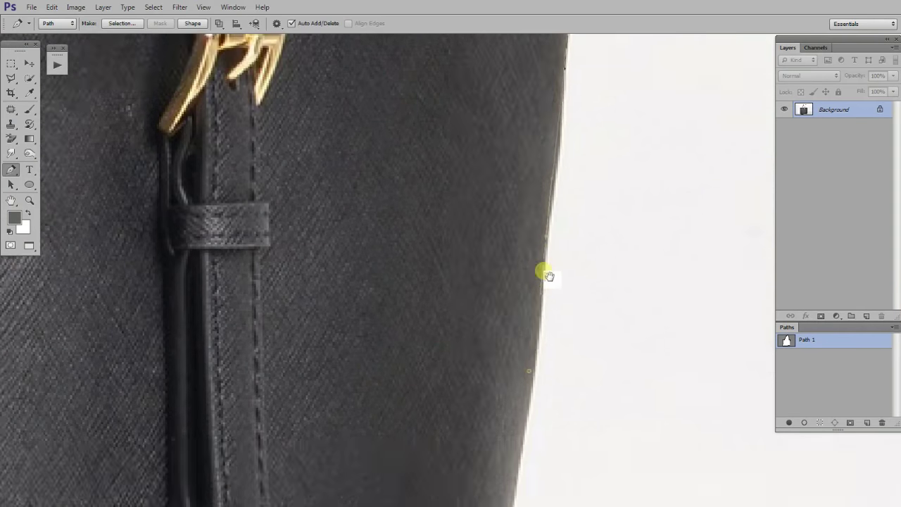
{"action": "scroll", "coordinate": [543, 272], "scroll_direction": "down", "scroll_amount": 3}
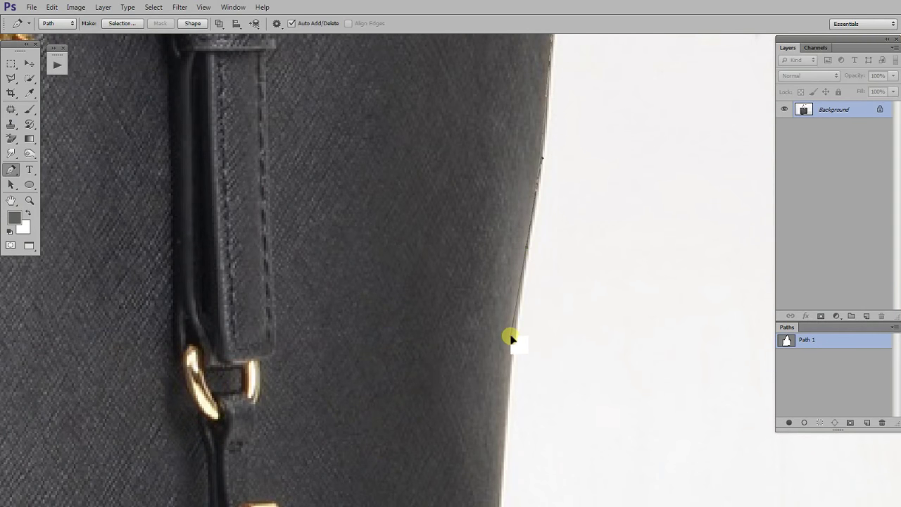
Follow the right side down and curve around the bottom-right corner to close Path 1
{"action": "mouse_move", "coordinate": [511, 362]}
{"action": "left_mouse_down"}
{"action": "mouse_move", "coordinate": [491, 154]}
{"action": "mouse_move", "coordinate": [478, 287]}
{"action": "left_mouse_up"}
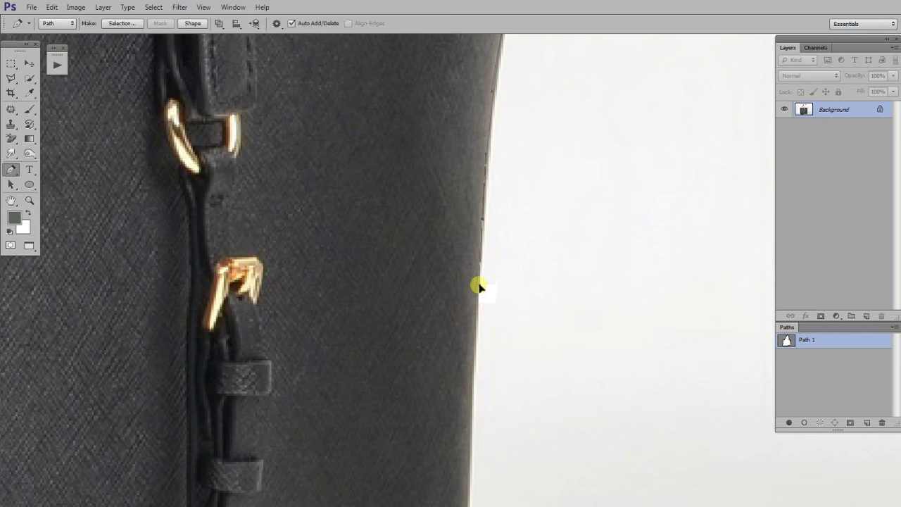
{"action": "scroll", "coordinate": [502, 145], "scroll_direction": "down", "scroll_amount": 3}
{"action": "scroll", "coordinate": [514, 227], "scroll_direction": "down", "scroll_amount": 1}
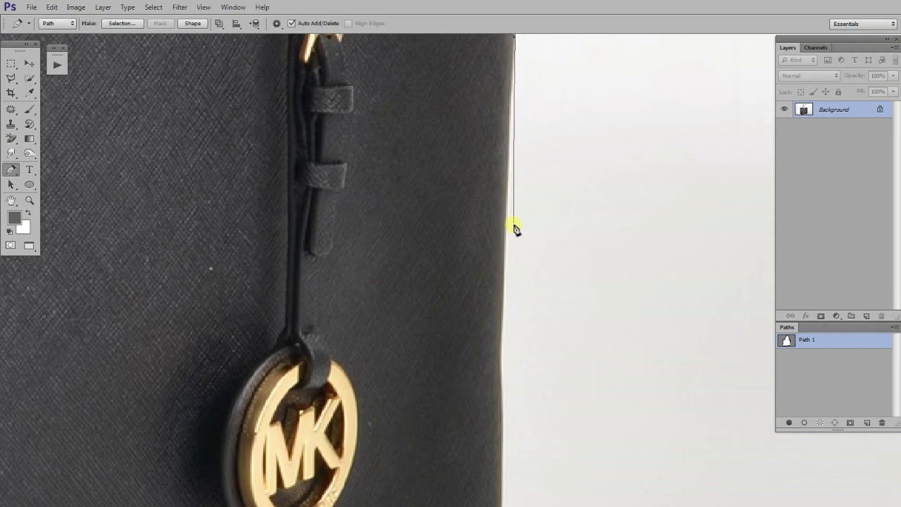
{"action": "mouse_move", "coordinate": [505, 246]}
{"action": "left_mouse_down"}
{"action": "mouse_move", "coordinate": [500, 339]}
{"action": "mouse_move", "coordinate": [498, 223]}
{"action": "left_mouse_up"}
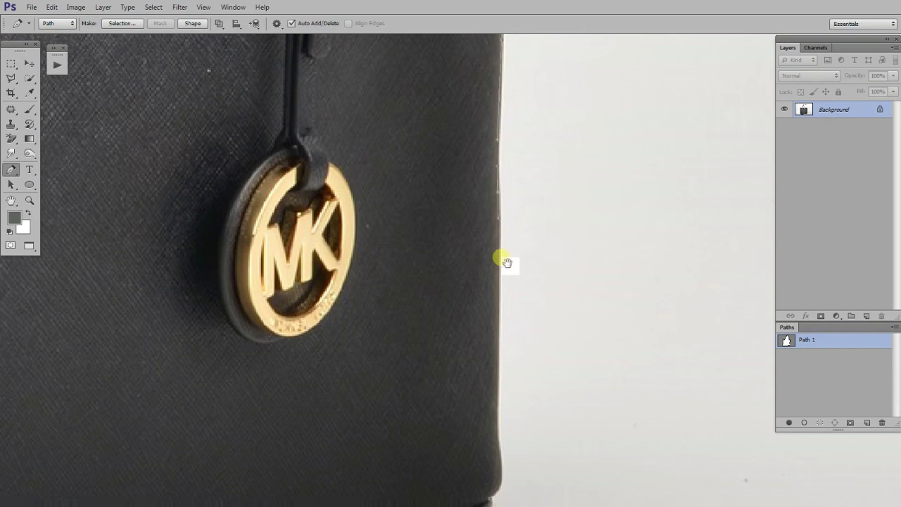
{"action": "scroll", "coordinate": [506, 257], "scroll_direction": "down", "scroll_amount": 2}
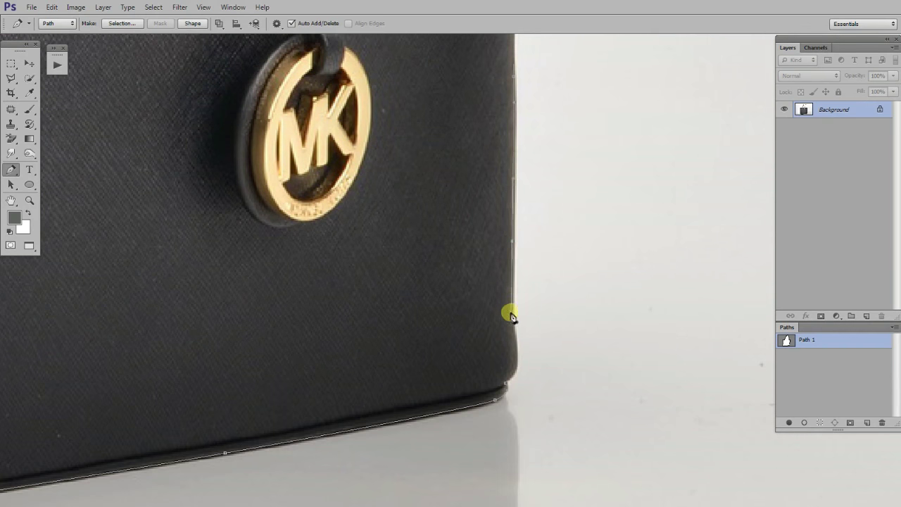
{"action": "left_click_drag", "start_coordinate": [519, 340], "coordinate": [489, 257]}
{"action": "scroll", "coordinate": [489, 257], "scroll_direction": "up", "scroll_amount": 2}
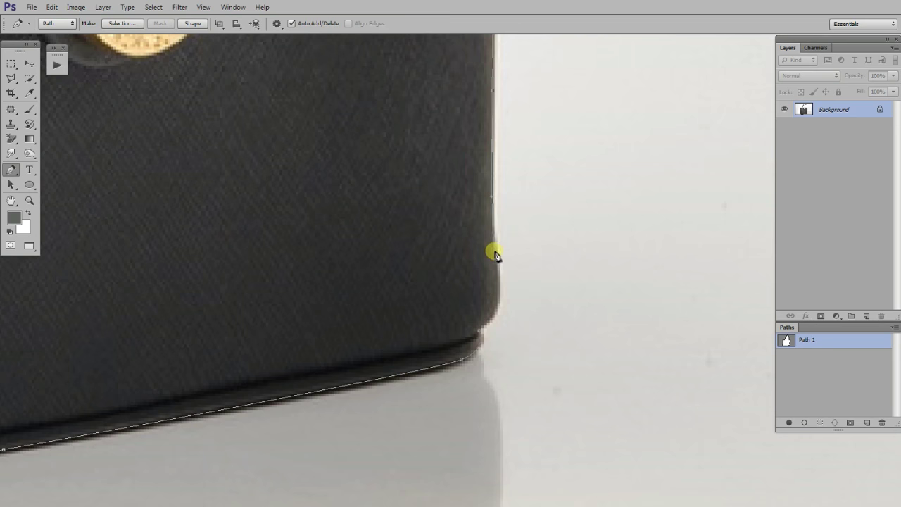
{"action": "left_click_drag", "start_coordinate": [479, 334], "coordinate": [468, 342]}
{"action": "scroll", "coordinate": [503, 316], "scroll_direction": "down", "scroll_amount": 2}
Set the Quick Mask overlay colour to yellow #ffe400 at 100% opacity
{"action": "scroll", "coordinate": [543, 302], "scroll_direction": "down", "scroll_amount": 2}
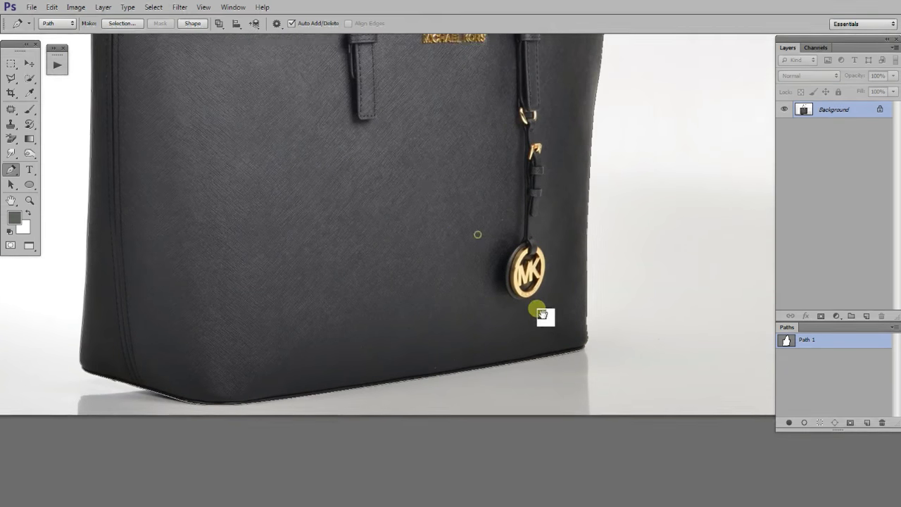
{"action": "scroll", "coordinate": [545, 294], "scroll_direction": "down", "scroll_amount": 3}
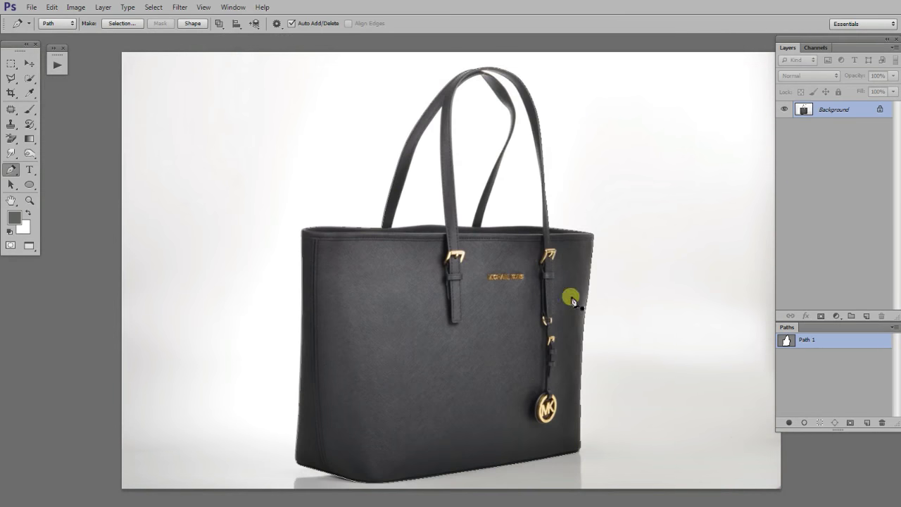
{"action": "left_click", "coordinate": [13, 244]}
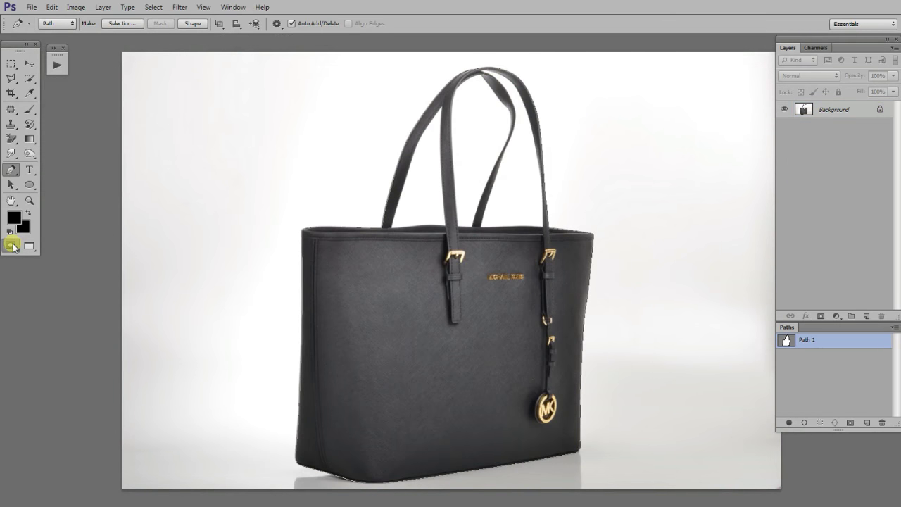
{"action": "double_click", "coordinate": [11, 247]}
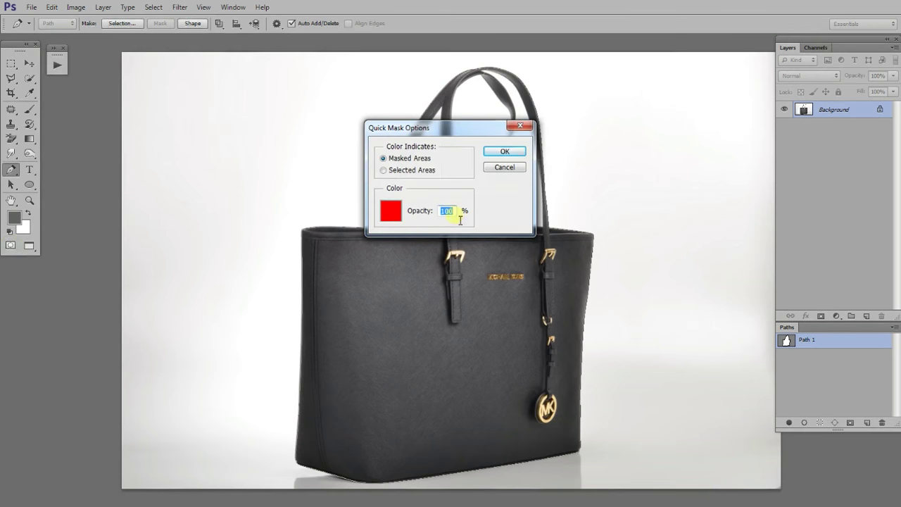
{"action": "left_click", "coordinate": [392, 210]}
{"action": "left_click_drag", "start_coordinate": [310, 401], "coordinate": [309, 395]}
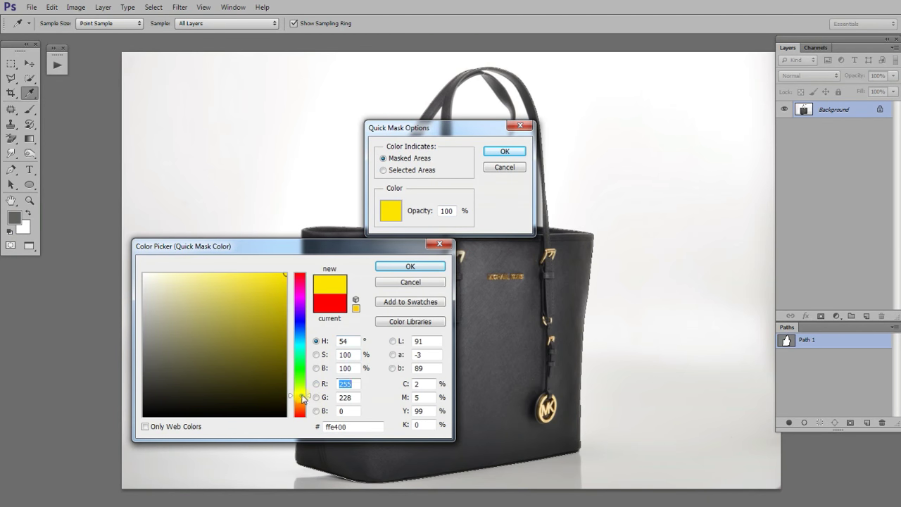
{"action": "left_click", "coordinate": [411, 266]}
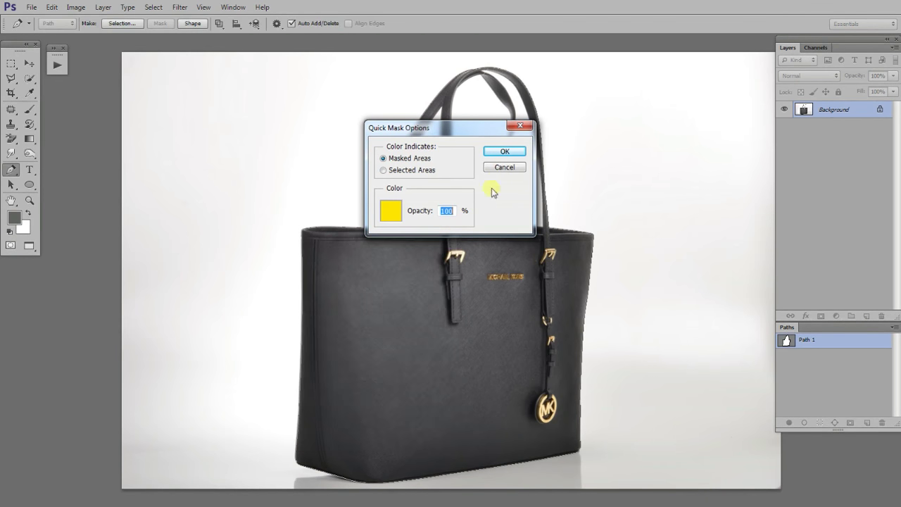
{"action": "left_click", "coordinate": [510, 152]}
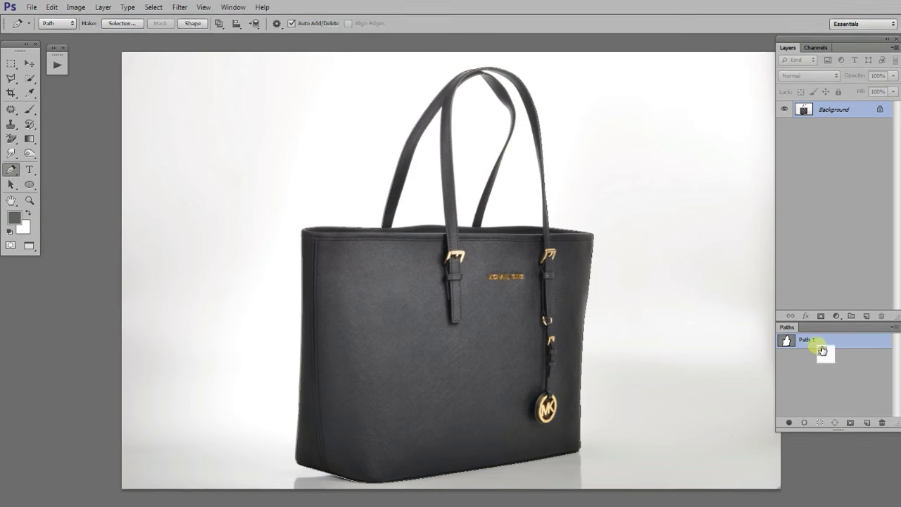
Load Path 1 as a selection, preview it in Quick Mask, then reselect Path 1
{"action": "left_click", "coordinate": [793, 349], "text": "ctrl"}
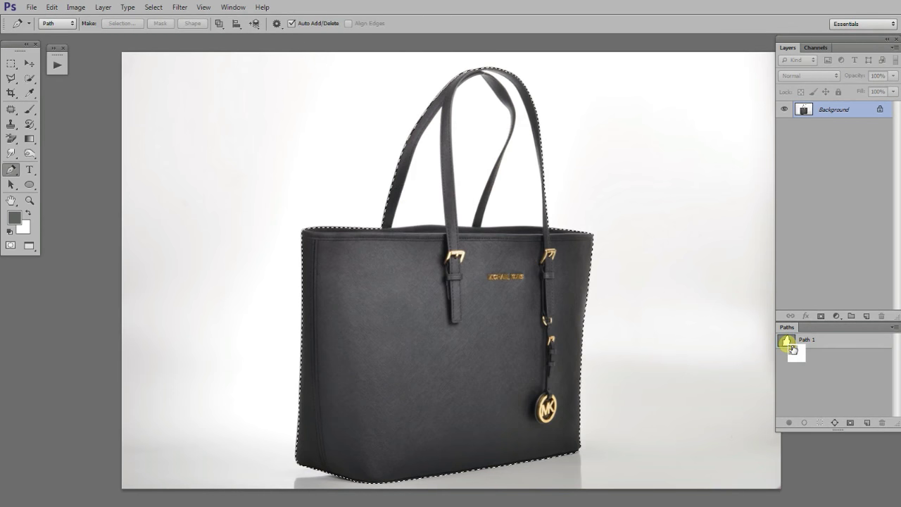
{"action": "key", "text": "q"}
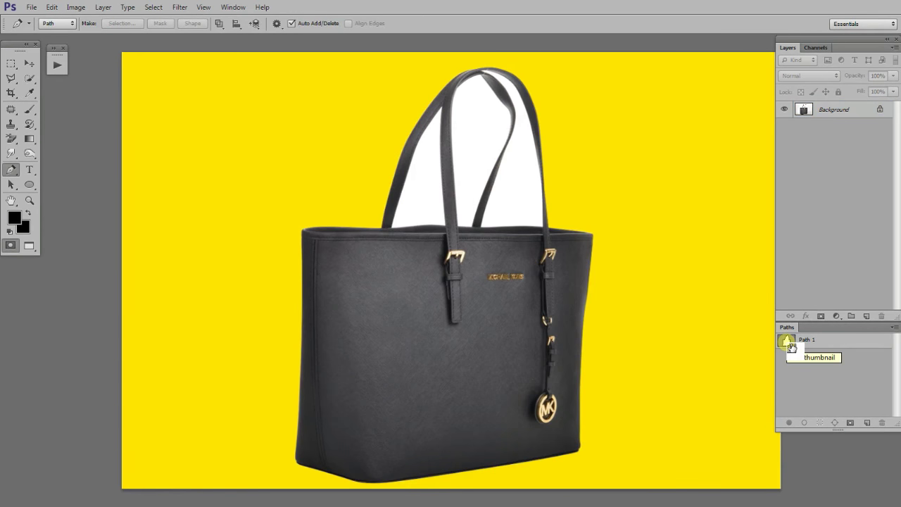
{"action": "key", "text": "q"}
{"action": "left_click", "coordinate": [818, 347]}
Place Pen anchors up the strap's right edge to the strap junction
{"action": "scroll", "coordinate": [419, 237], "scroll_direction": "up", "scroll_amount": 2}
{"action": "scroll", "coordinate": [420, 271], "scroll_direction": "up", "scroll_amount": 5}
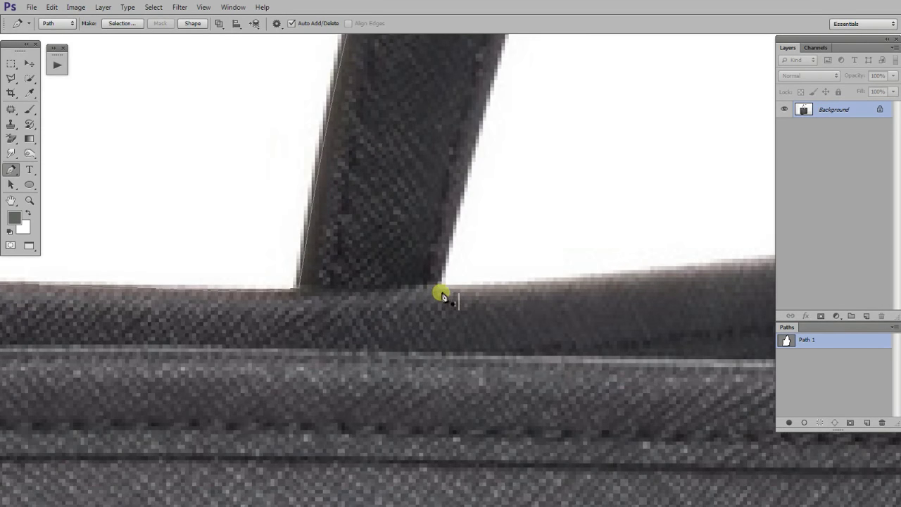
{"action": "left_click", "coordinate": [438, 292]}
{"action": "scroll", "coordinate": [458, 147], "scroll_direction": "down", "scroll_amount": 3}
{"action": "scroll", "coordinate": [443, 359], "scroll_direction": "down", "scroll_amount": 2}
{"action": "scroll", "coordinate": [466, 296], "scroll_direction": "down", "scroll_amount": 1}
{"action": "left_click", "coordinate": [485, 214]}
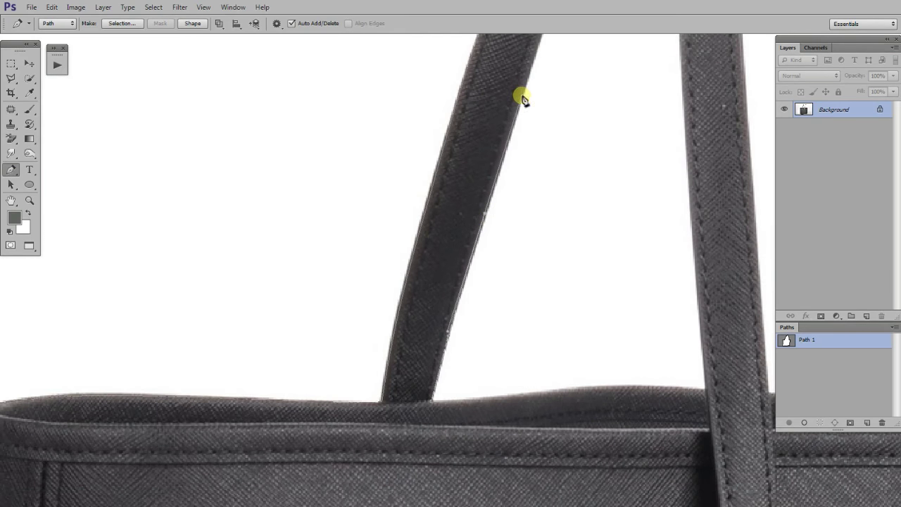
{"action": "scroll", "coordinate": [522, 99], "scroll_direction": "up", "scroll_amount": 1}
{"action": "scroll", "coordinate": [505, 165], "scroll_direction": "up", "scroll_amount": 3}
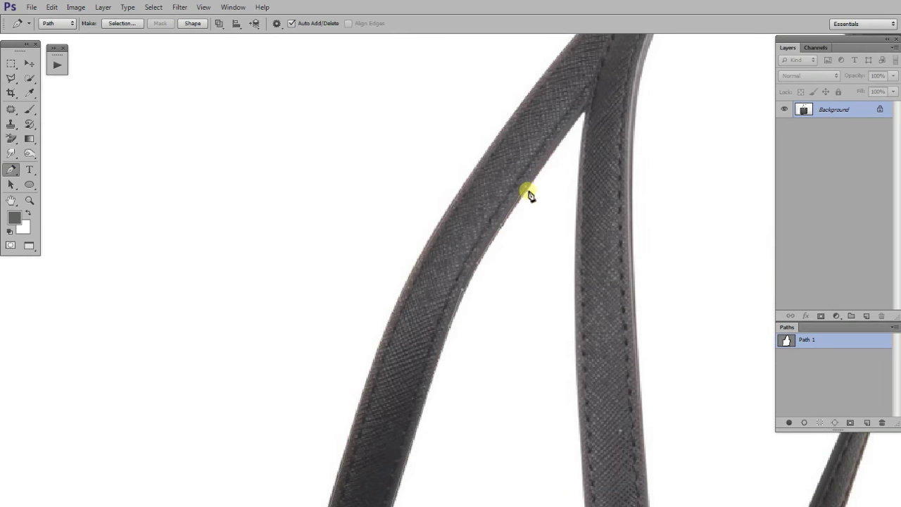
{"action": "left_click", "coordinate": [589, 107]}
Add anchors down the strap's left edge and a curved anchor along the bag's top edge
{"action": "left_click", "coordinate": [575, 343]}
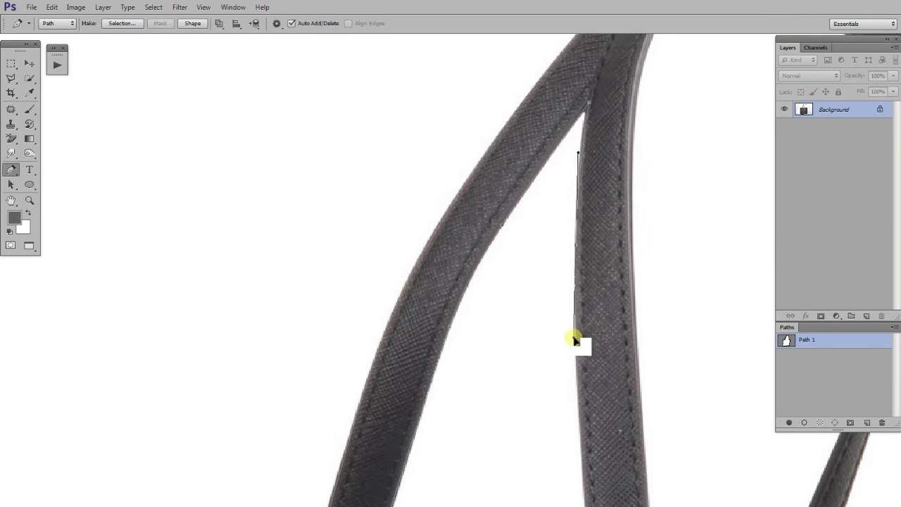
{"action": "left_click_drag", "start_coordinate": [585, 378], "coordinate": [585, 167]}
{"action": "left_click", "coordinate": [579, 210]}
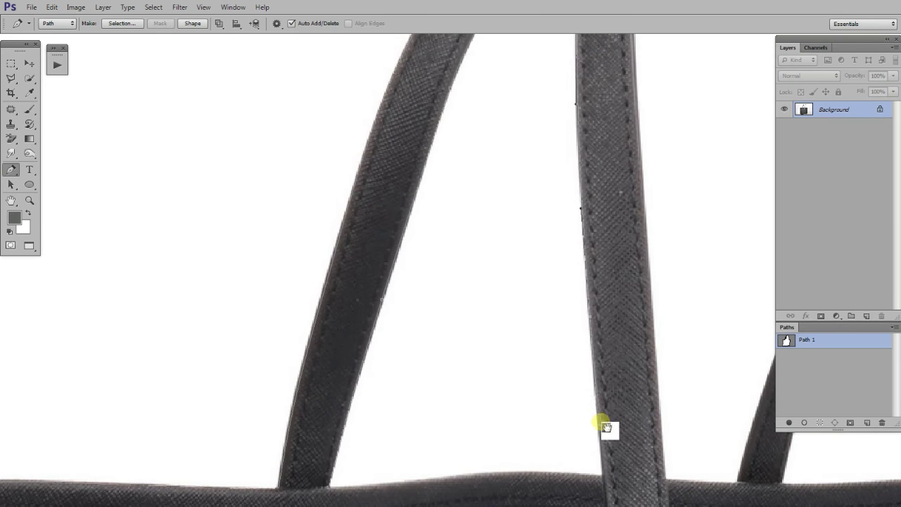
{"action": "left_click_drag", "start_coordinate": [607, 427], "coordinate": [591, 264]}
{"action": "left_click", "coordinate": [589, 263]}
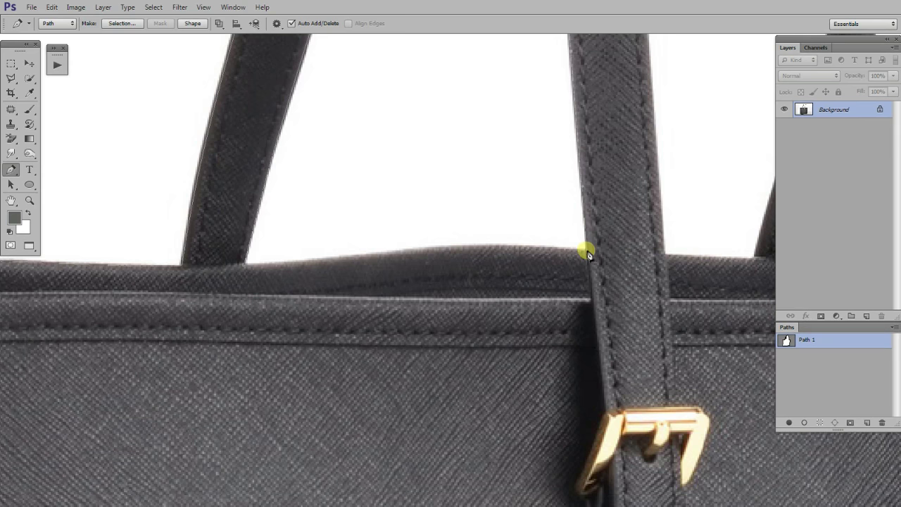
{"action": "left_click_drag", "start_coordinate": [424, 247], "coordinate": [387, 251]}
{"action": "left_click", "coordinate": [311, 264]}
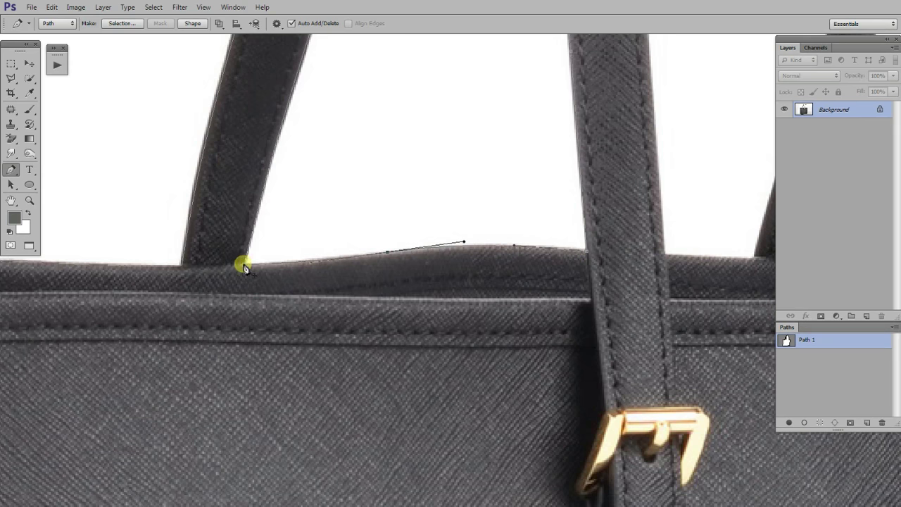
Anchor the strap's right edge and set a curved anchor following the strap junction
{"action": "scroll", "coordinate": [226, 264], "scroll_direction": "down", "scroll_amount": 2}
{"action": "scroll", "coordinate": [513, 357], "scroll_direction": "up", "scroll_amount": 2}
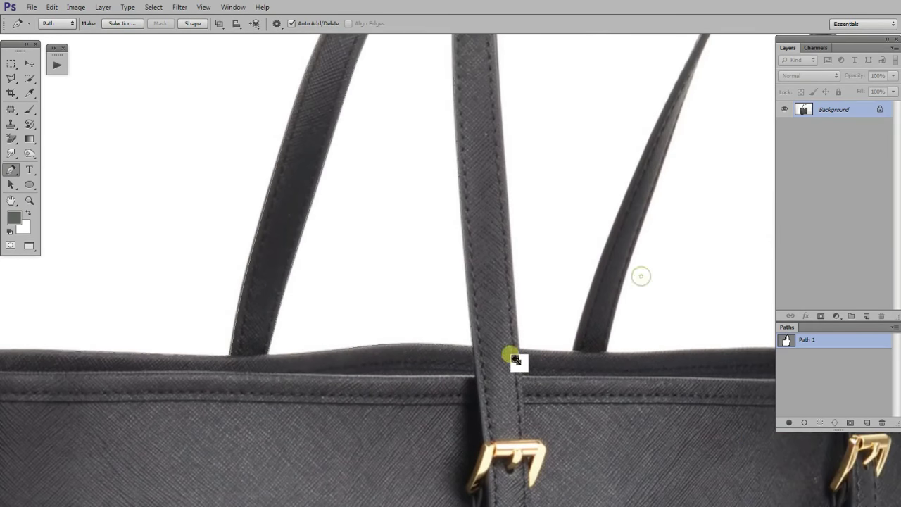
{"action": "scroll", "coordinate": [535, 359], "scroll_direction": "up", "scroll_amount": 2}
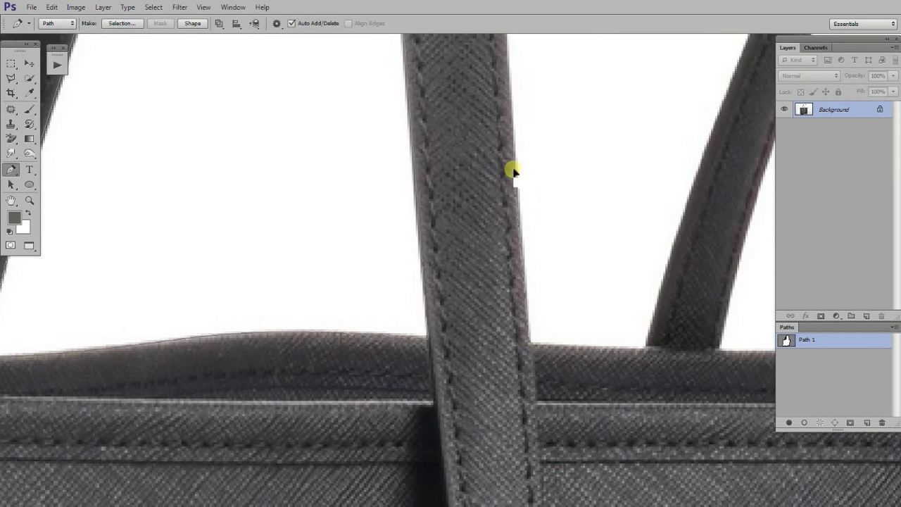
{"action": "scroll", "coordinate": [503, 197], "scroll_direction": "down", "scroll_amount": 2}
{"action": "scroll", "coordinate": [529, 318], "scroll_direction": "up", "scroll_amount": 3}
{"action": "left_click", "coordinate": [521, 190]}
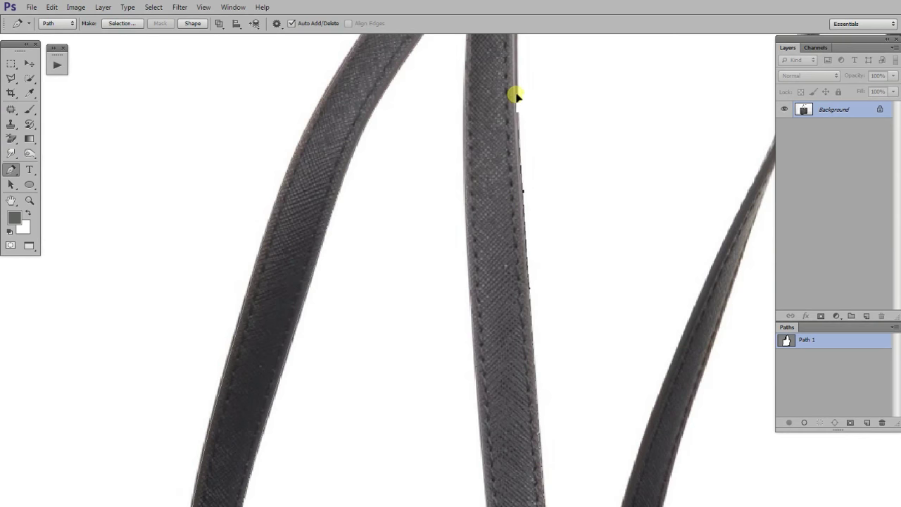
{"action": "scroll", "coordinate": [515, 134], "scroll_direction": "up", "scroll_amount": 1}
{"action": "scroll", "coordinate": [523, 239], "scroll_direction": "up", "scroll_amount": 3}
{"action": "scroll", "coordinate": [536, 275], "scroll_direction": "up", "scroll_amount": 1}
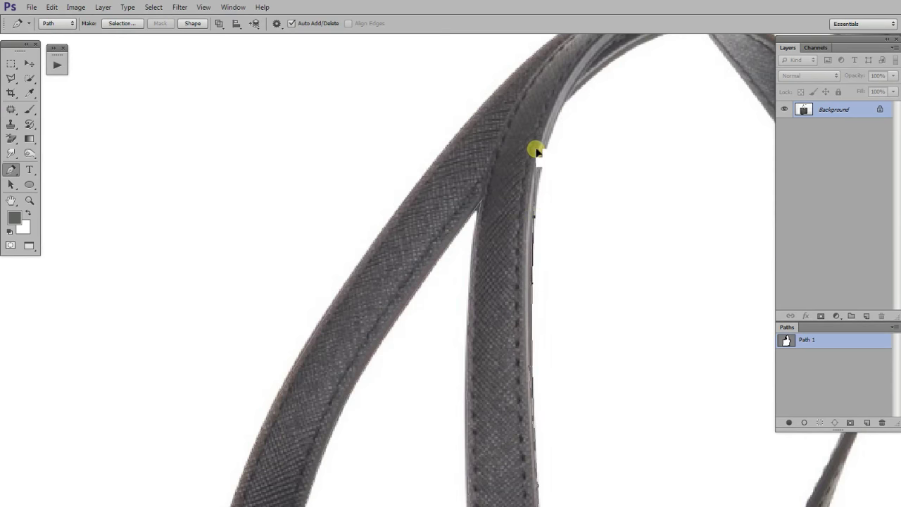
{"action": "scroll", "coordinate": [535, 144], "scroll_direction": "up", "scroll_amount": 2}
{"action": "scroll", "coordinate": [542, 176], "scroll_direction": "up", "scroll_amount": 2}
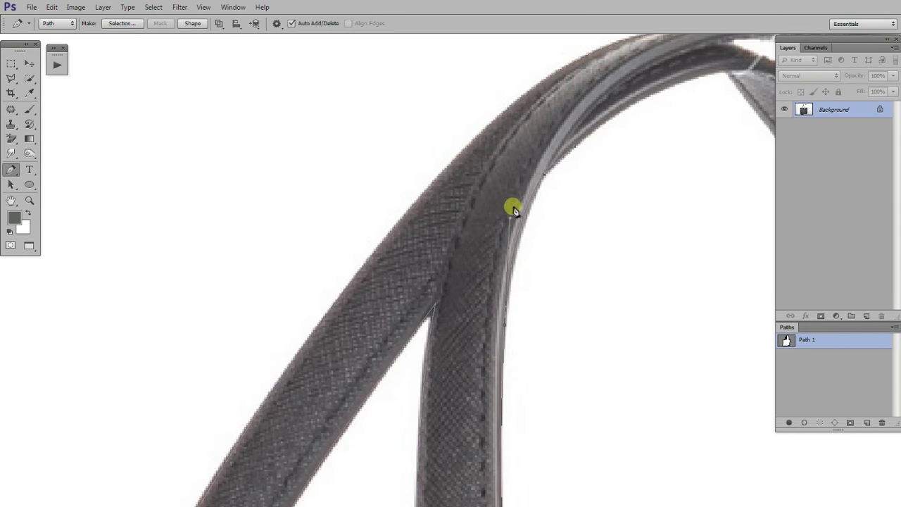
{"action": "scroll", "coordinate": [503, 211], "scroll_direction": "up", "scroll_amount": 3}
{"action": "scroll", "coordinate": [504, 211], "scroll_direction": "right", "scroll_amount": 3}
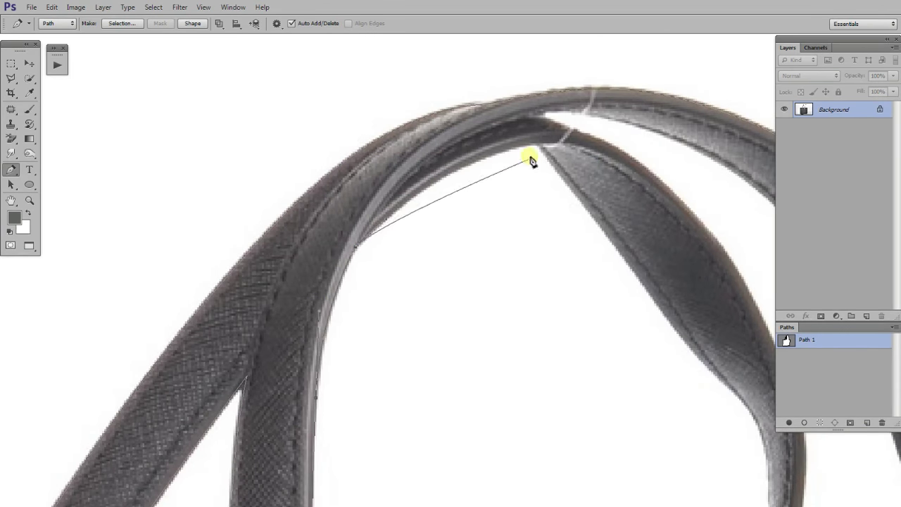
{"action": "left_click_drag", "start_coordinate": [537, 145], "coordinate": [616, 134]}
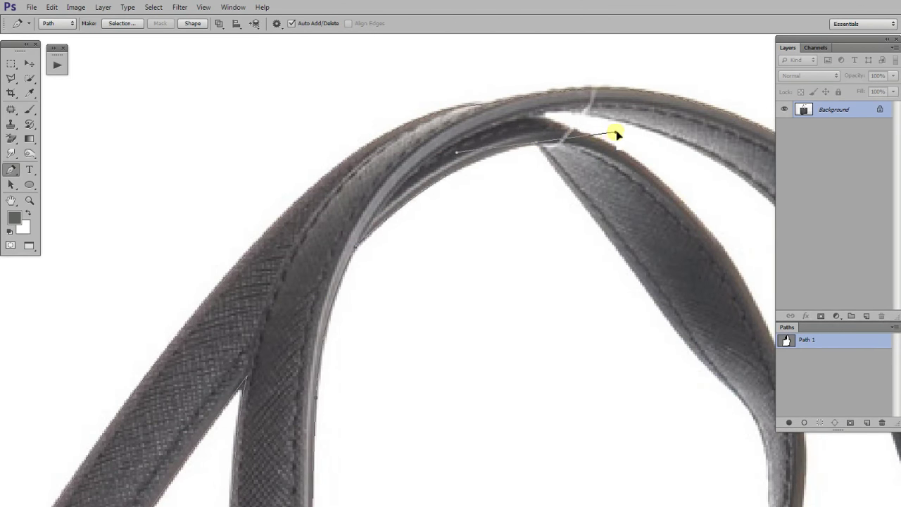
{"action": "left_click_drag", "start_coordinate": [625, 133], "coordinate": [590, 211]}
Add curved anchors following the strap edge, including the thin strap's edge
{"action": "scroll", "coordinate": [592, 221], "scroll_direction": "down", "scroll_amount": 3}
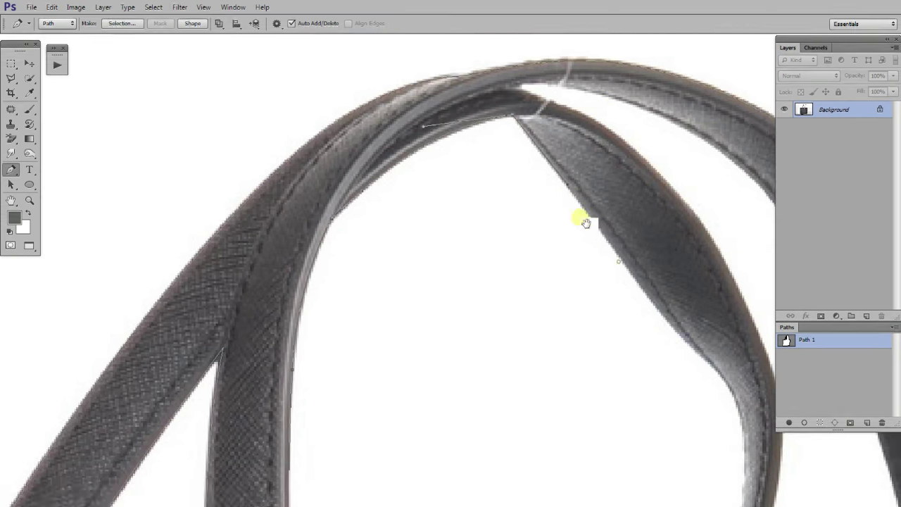
{"action": "scroll", "coordinate": [588, 222], "scroll_direction": "right", "scroll_amount": 3}
{"action": "left_click", "coordinate": [645, 289]}
{"action": "mouse_move", "coordinate": [683, 386]}
{"action": "left_mouse_down"}
{"action": "mouse_move", "coordinate": [687, 451]}
{"action": "mouse_move", "coordinate": [709, 130]}
{"action": "left_mouse_up"}
{"action": "mouse_move", "coordinate": [650, 261]}
{"action": "left_mouse_down"}
{"action": "mouse_move", "coordinate": [610, 353]}
{"action": "mouse_move", "coordinate": [636, 159]}
{"action": "left_mouse_up"}
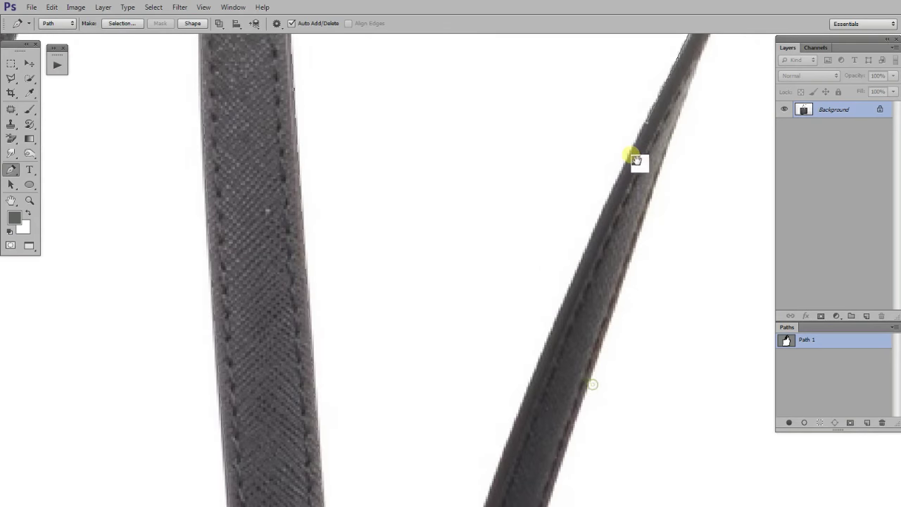
{"action": "left_click_drag", "start_coordinate": [576, 285], "coordinate": [541, 375]}
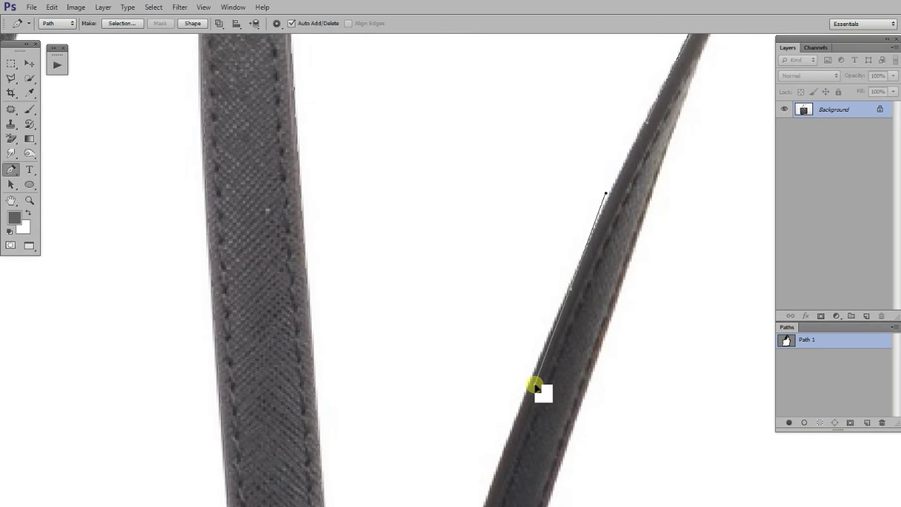
{"action": "mouse_move", "coordinate": [541, 421]}
{"action": "left_mouse_down"}
{"action": "mouse_move", "coordinate": [577, 137]}
{"action": "mouse_move", "coordinate": [556, 175]}
{"action": "left_mouse_up"}
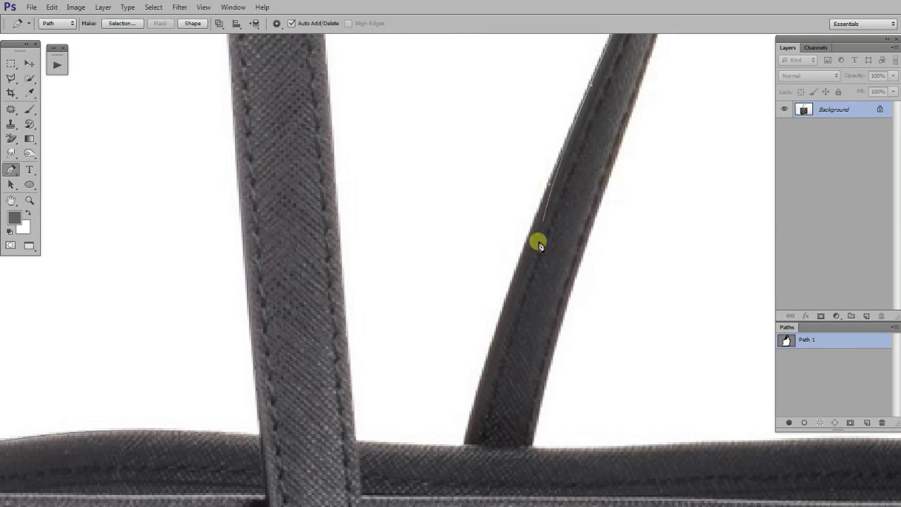
Extend the path to the strap's base and back up its right edge
{"action": "left_click", "coordinate": [471, 412]}
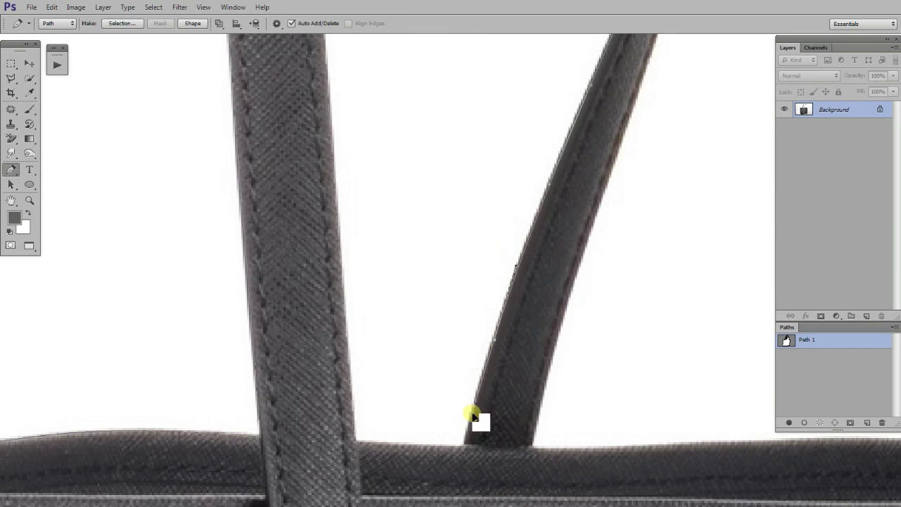
{"action": "left_click_drag", "start_coordinate": [477, 418], "coordinate": [514, 341]}
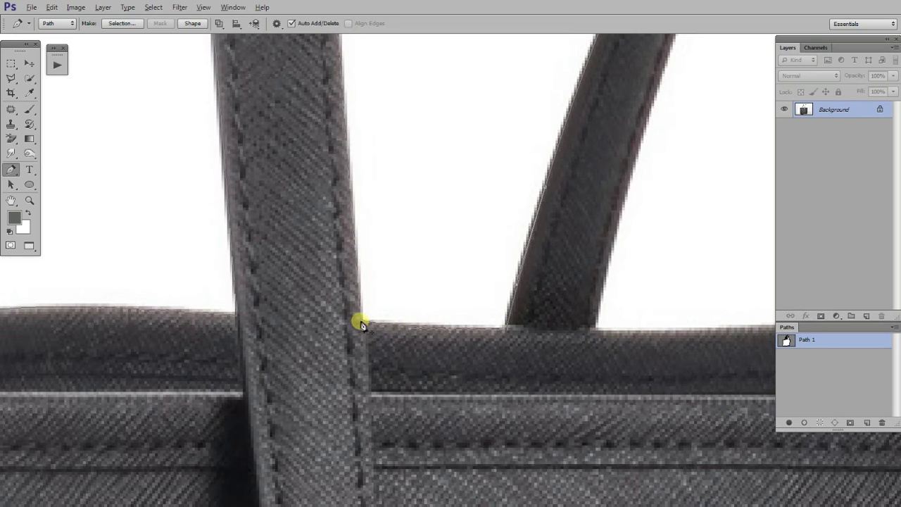
{"action": "left_click", "coordinate": [594, 326]}
{"action": "left_click", "coordinate": [617, 211]}
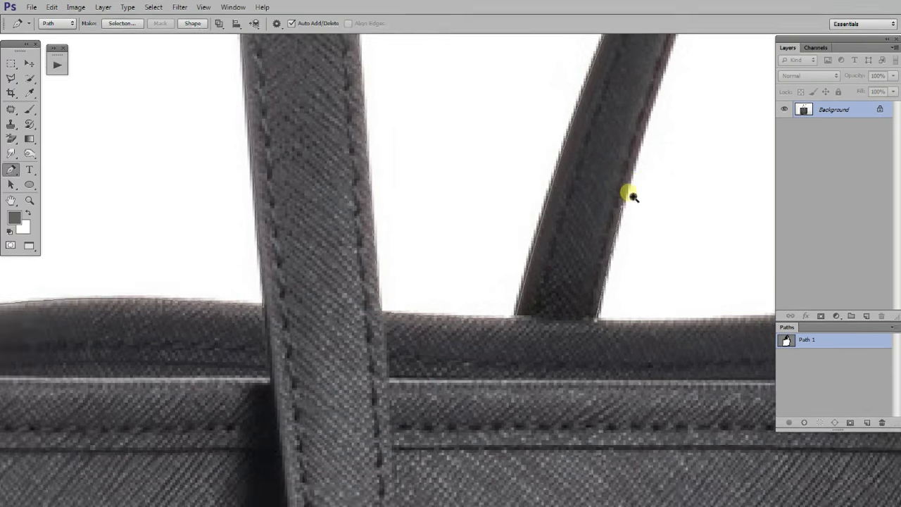
{"action": "scroll", "coordinate": [621, 207], "scroll_direction": "down", "scroll_amount": 2}
{"action": "scroll", "coordinate": [560, 332], "scroll_direction": "up", "scroll_amount": 3}
Add anchors up the strap and curved anchors around the handle's top bend
{"action": "left_click", "coordinate": [545, 284]}
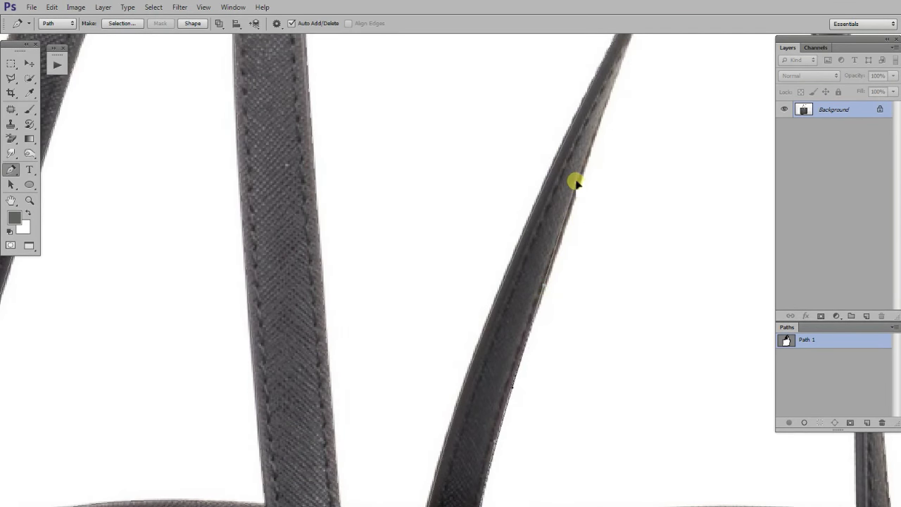
{"action": "left_click", "coordinate": [588, 171]}
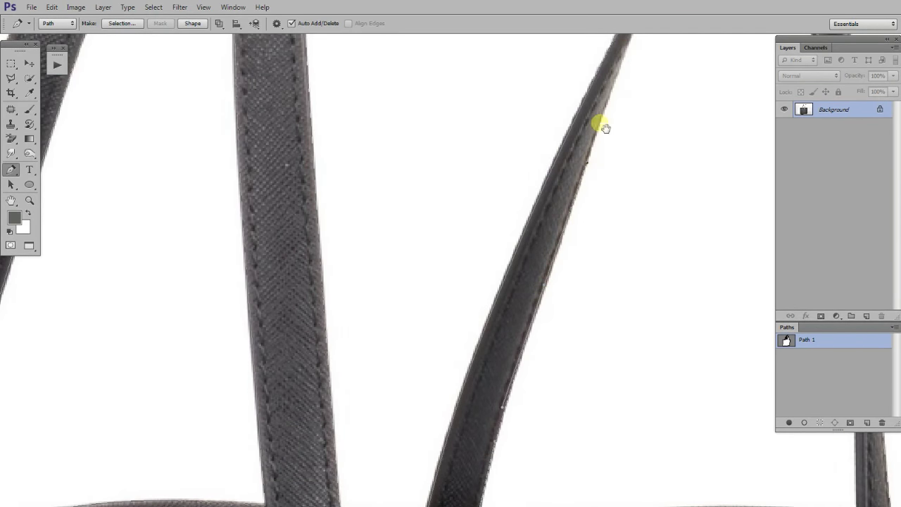
{"action": "left_click_drag", "start_coordinate": [604, 126], "coordinate": [547, 292]}
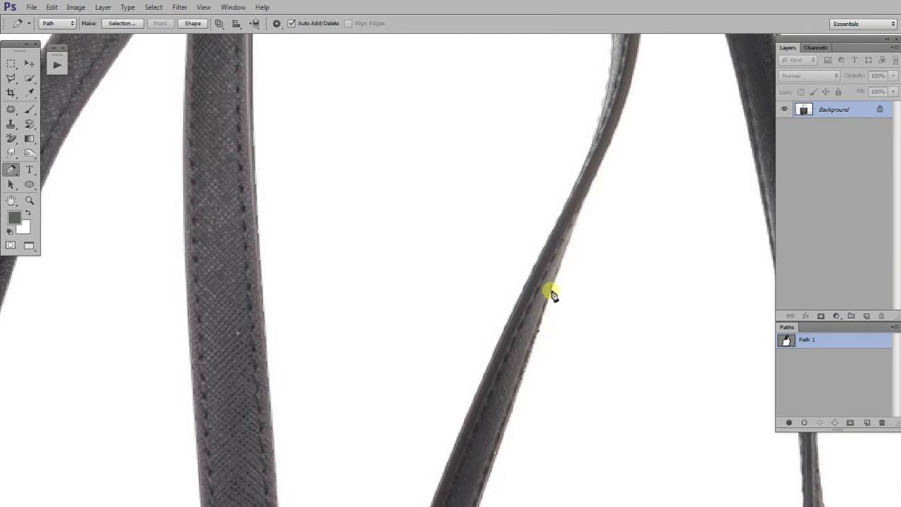
{"action": "left_click", "coordinate": [586, 201]}
{"action": "mouse_move", "coordinate": [619, 135]}
{"action": "left_mouse_down"}
{"action": "mouse_move", "coordinate": [595, 261]}
{"action": "mouse_move", "coordinate": [596, 167]}
{"action": "mouse_move", "coordinate": [602, 213]}
{"action": "left_mouse_up"}
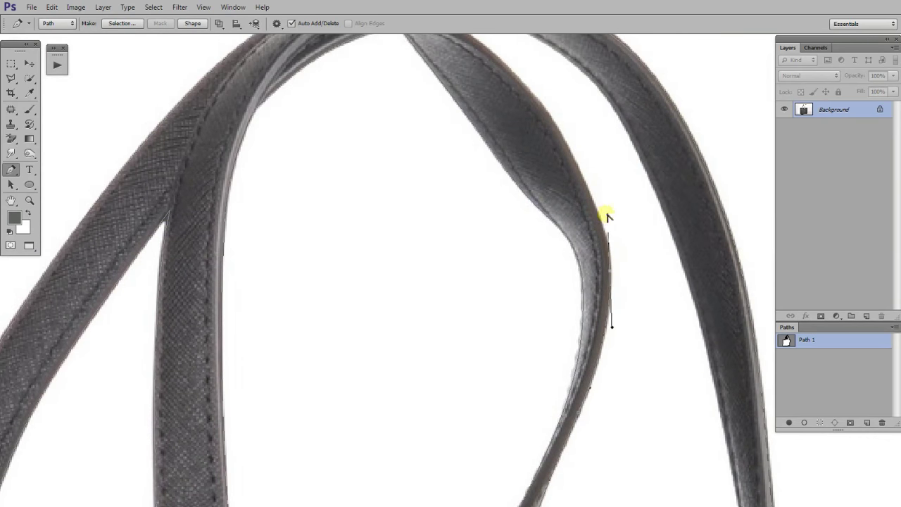
{"action": "mouse_move", "coordinate": [584, 180]}
{"action": "left_mouse_down"}
{"action": "mouse_move", "coordinate": [578, 161]}
{"action": "mouse_move", "coordinate": [617, 258]}
{"action": "left_mouse_up"}
{"action": "mouse_move", "coordinate": [577, 208]}
{"action": "left_mouse_down"}
{"action": "mouse_move", "coordinate": [556, 183]}
{"action": "mouse_move", "coordinate": [581, 241]}
{"action": "left_mouse_up"}
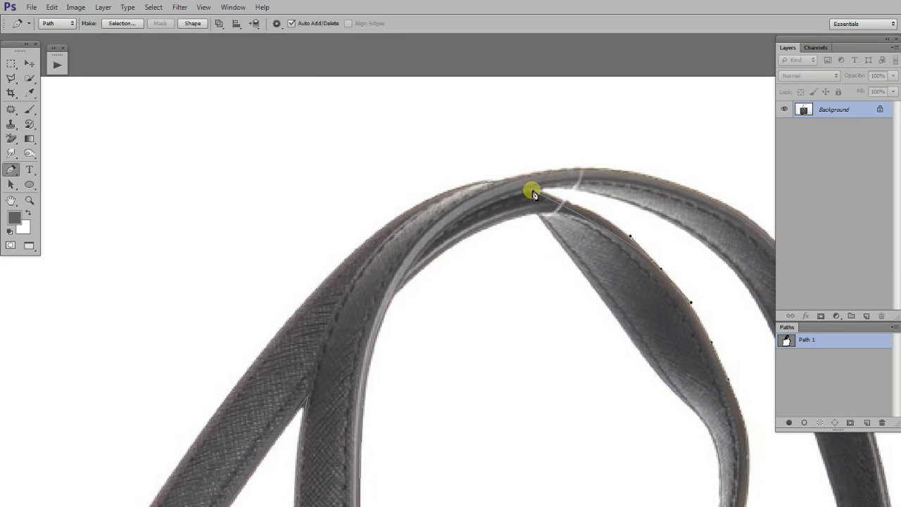
{"action": "left_click_drag", "start_coordinate": [505, 185], "coordinate": [561, 183]}
Trace the path down the far strap's edge with a series of anchors
{"action": "left_click_drag", "start_coordinate": [710, 246], "coordinate": [627, 164]}
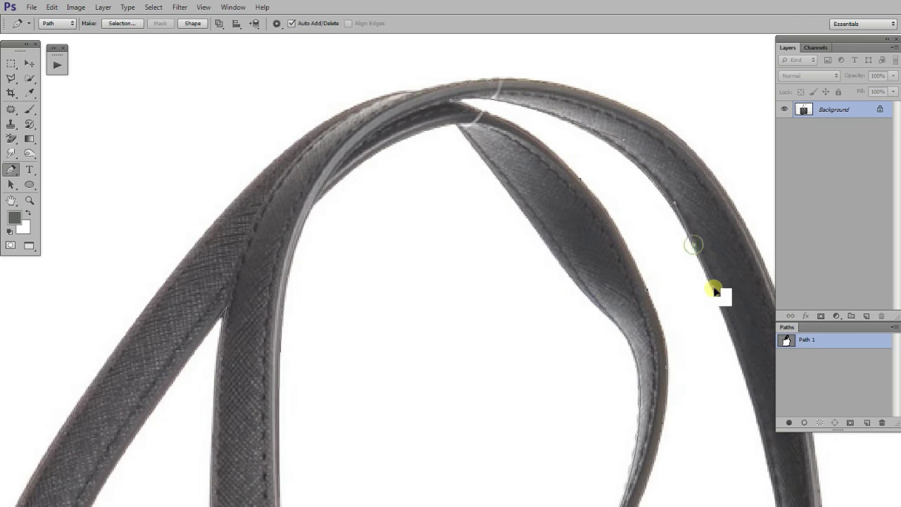
{"action": "left_click", "coordinate": [625, 143]}
{"action": "mouse_move", "coordinate": [697, 273]}
{"action": "left_mouse_down"}
{"action": "mouse_move", "coordinate": [714, 316]}
{"action": "mouse_move", "coordinate": [640, 116]}
{"action": "left_mouse_up"}
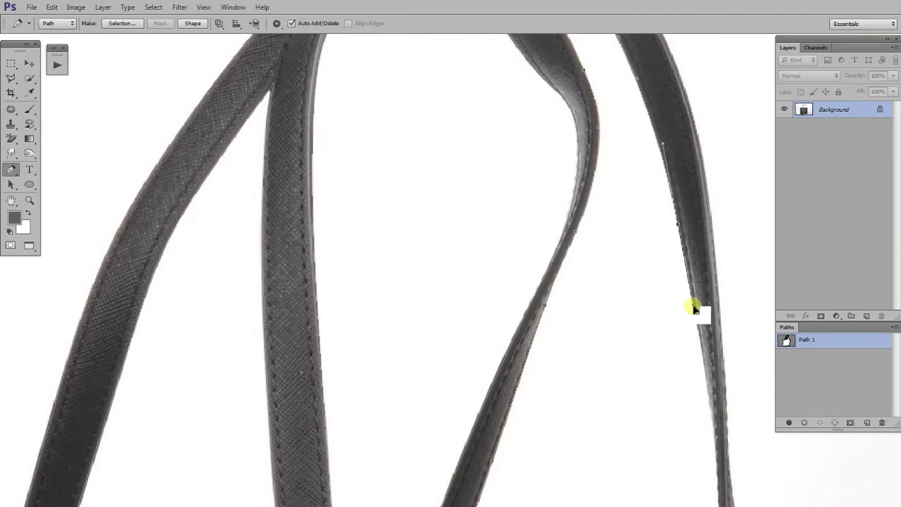
{"action": "left_click_drag", "start_coordinate": [700, 377], "coordinate": [682, 241]}
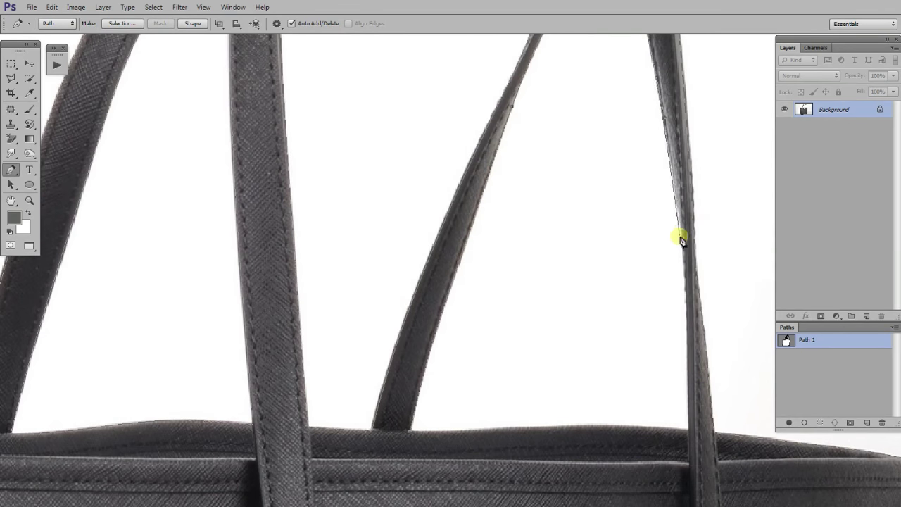
{"action": "left_click", "coordinate": [680, 229]}
{"action": "left_click", "coordinate": [685, 295]}
{"action": "scroll", "coordinate": [679, 303], "scroll_direction": "down", "scroll_amount": 1}
{"action": "scroll", "coordinate": [686, 282], "scroll_direction": "down", "scroll_amount": 4}
{"action": "left_click", "coordinate": [695, 303]}
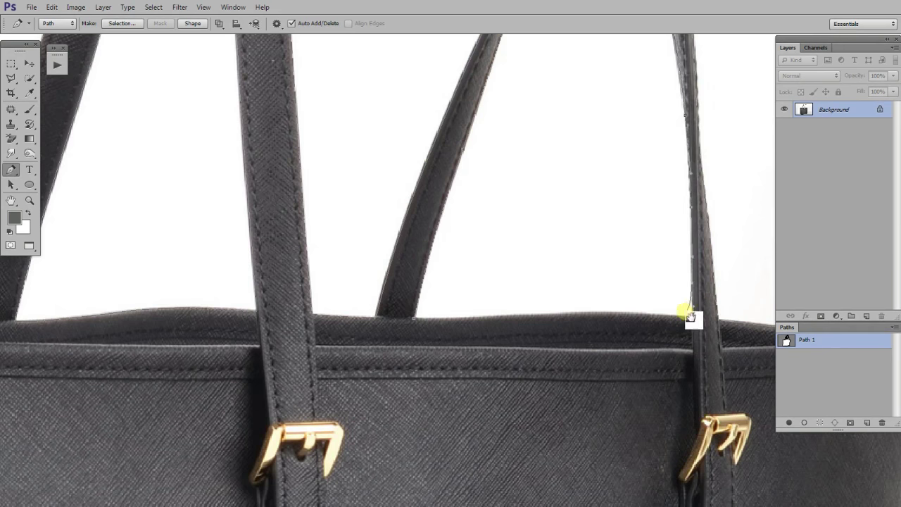
Run the path leftward along the bag's top rim between the straps
{"action": "scroll", "coordinate": [690, 317], "scroll_direction": "up", "scroll_amount": 2}
{"action": "scroll", "coordinate": [705, 321], "scroll_direction": "up", "scroll_amount": 2}
{"action": "left_click", "coordinate": [590, 308]}
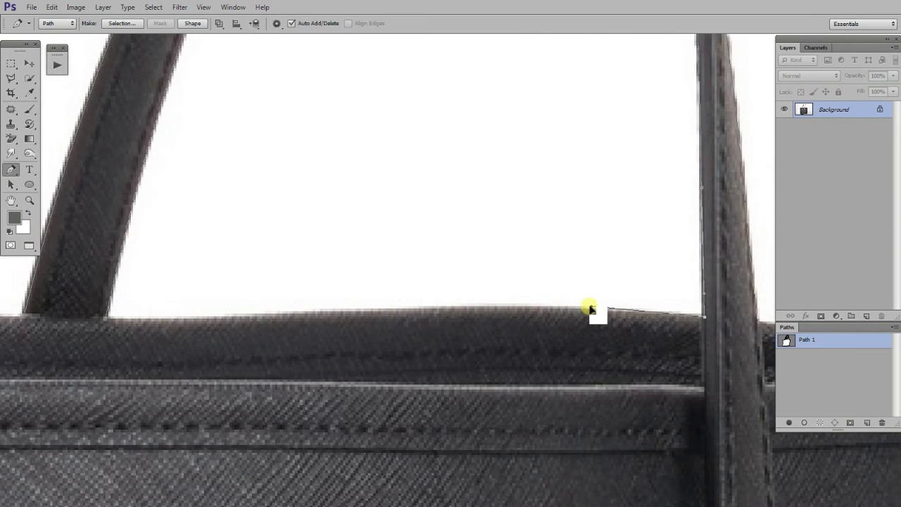
{"action": "scroll", "coordinate": [591, 315], "scroll_direction": "down", "scroll_amount": 3}
{"action": "scroll", "coordinate": [573, 277], "scroll_direction": "up", "scroll_amount": 1}
{"action": "left_click", "coordinate": [485, 271]}
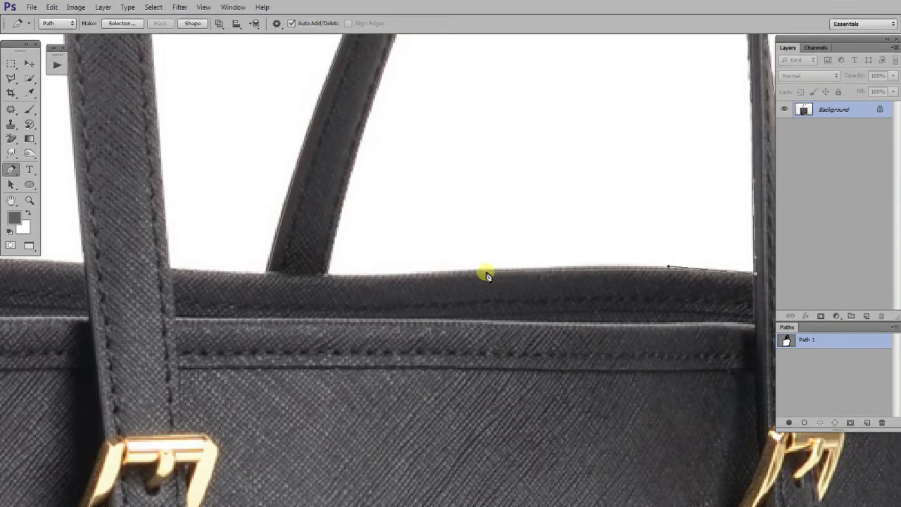
{"action": "left_click", "coordinate": [358, 280]}
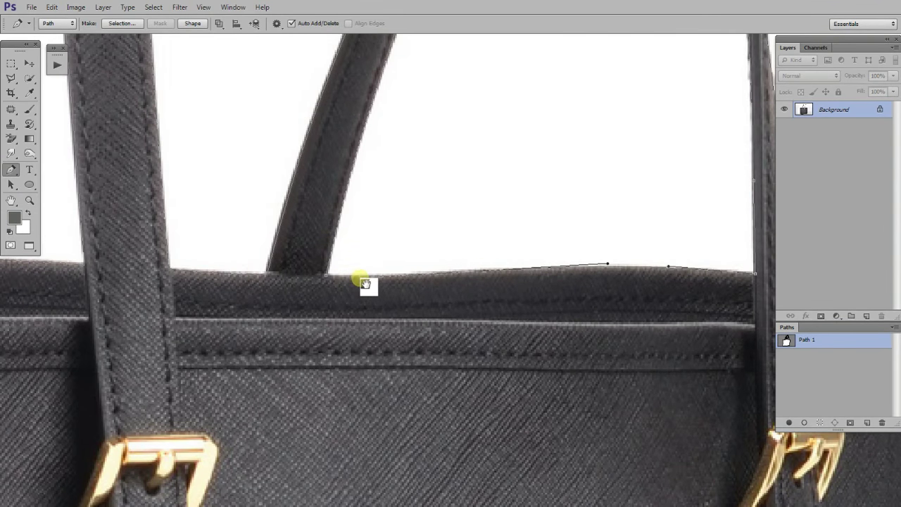
{"action": "left_click_drag", "start_coordinate": [365, 283], "coordinate": [406, 281]}
Load Path 1 as a selection and add it as a layer mask on Layer 0
{"action": "scroll", "coordinate": [493, 275], "scroll_direction": "down", "scroll_amount": 2}
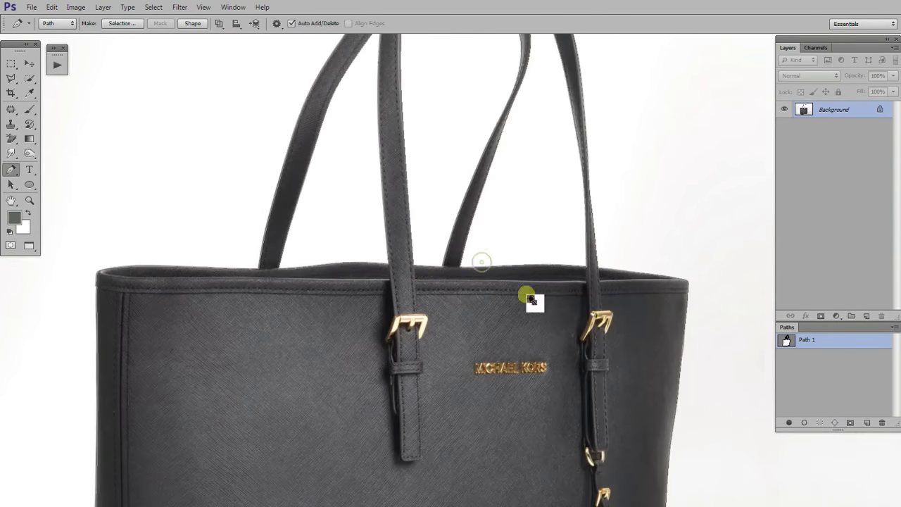
{"action": "scroll", "coordinate": [535, 299], "scroll_direction": "down", "scroll_amount": 2}
{"action": "scroll", "coordinate": [676, 327], "scroll_direction": "down", "scroll_amount": 1}
{"action": "scroll", "coordinate": [643, 325], "scroll_direction": "down", "scroll_amount": 1}
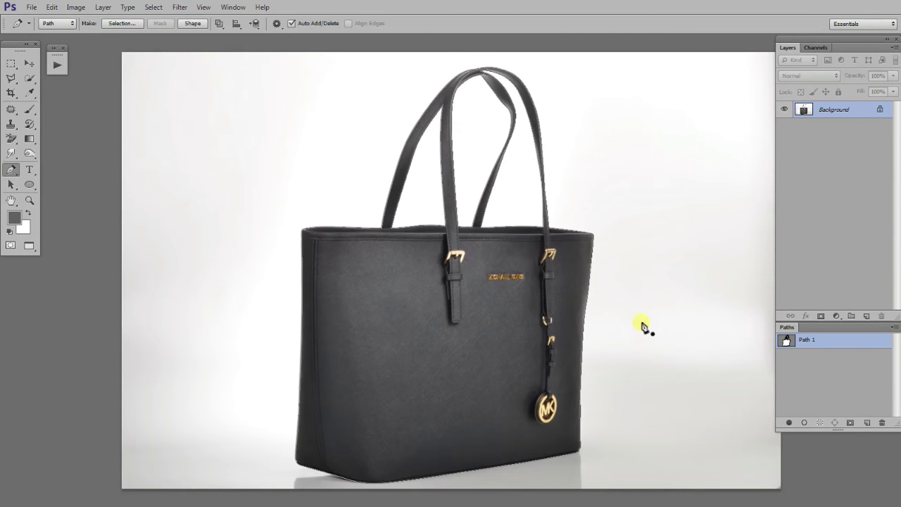
{"action": "left_click", "coordinate": [789, 344], "text": "ctrl"}
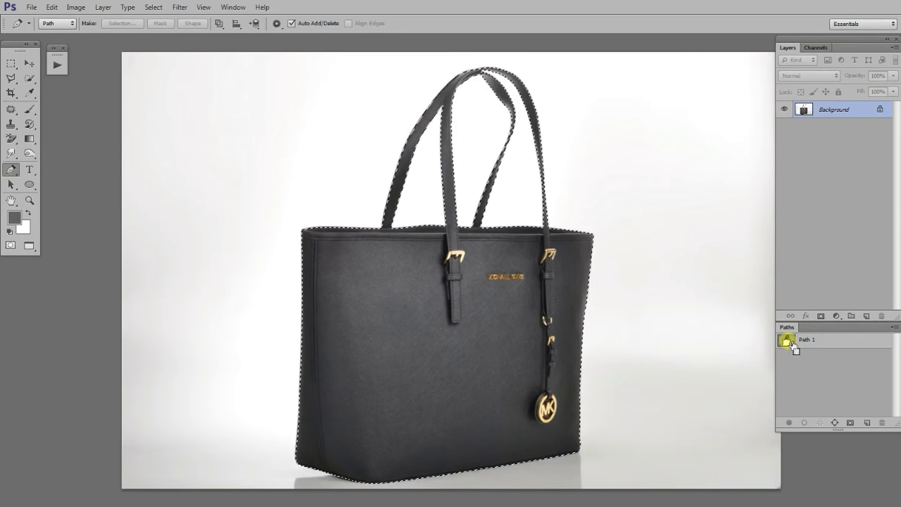
{"action": "left_click", "coordinate": [809, 341]}
{"action": "key", "text": "ctrl+d"}
{"action": "left_click", "coordinate": [821, 422]}
{"action": "key", "text": "q"}
{"action": "key", "text": "q"}
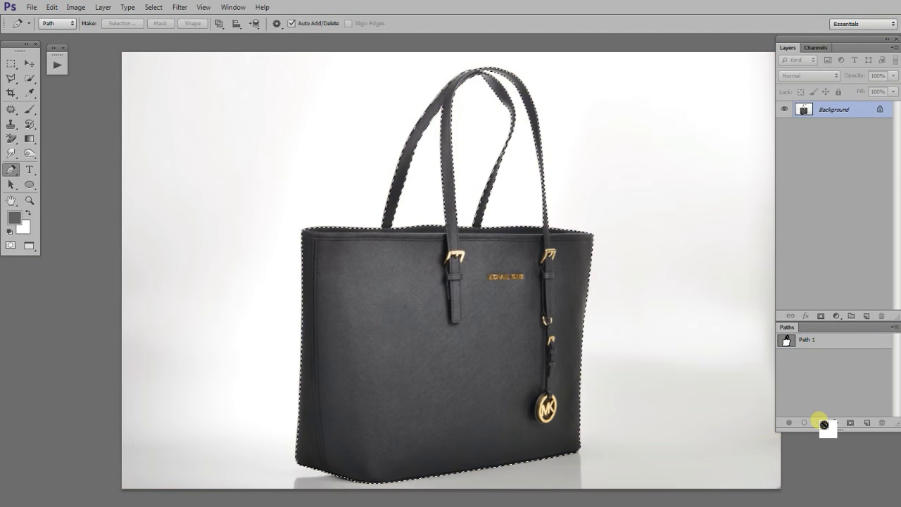
{"action": "left_click", "coordinate": [790, 345], "text": "ctrl"}
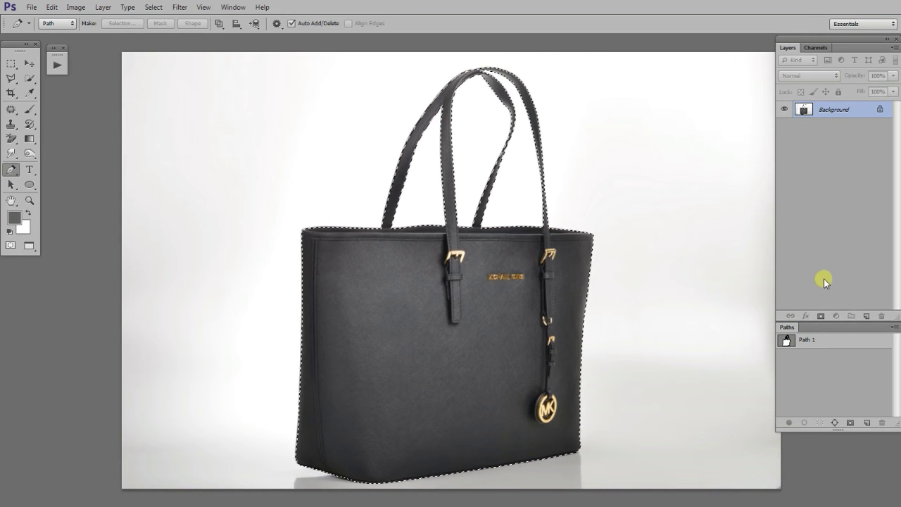
{"action": "left_click", "coordinate": [821, 316]}
Add a white Solid Color fill layer and move it beneath Layer 0
{"action": "left_click", "coordinate": [836, 316]}
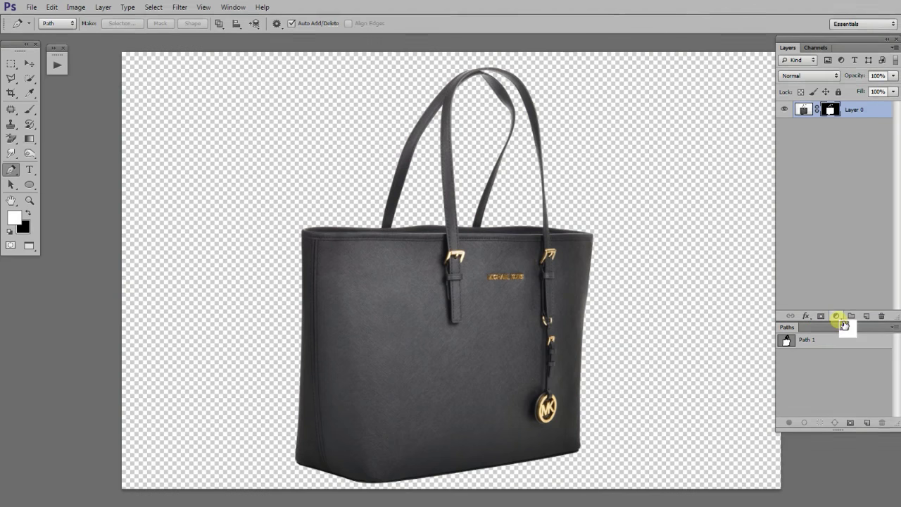
{"action": "left_click", "coordinate": [831, 72]}
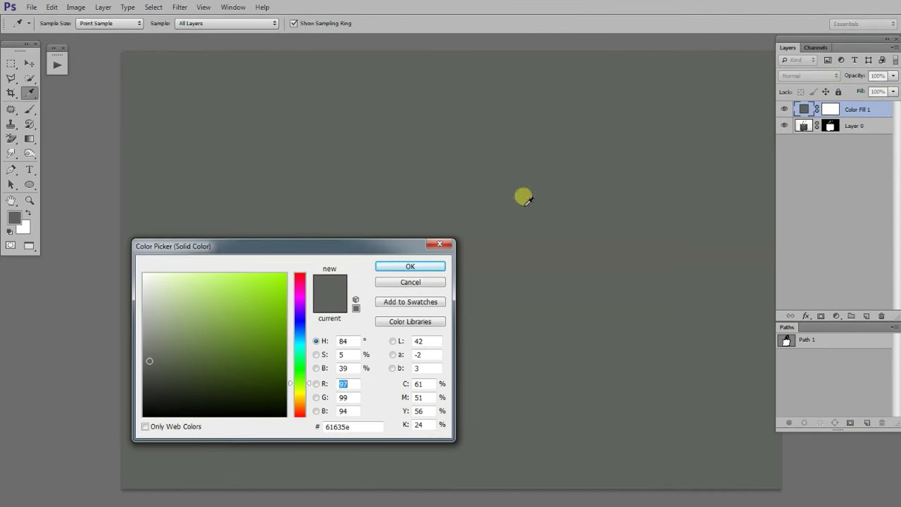
{"action": "left_click_drag", "start_coordinate": [146, 312], "coordinate": [127, 264]}
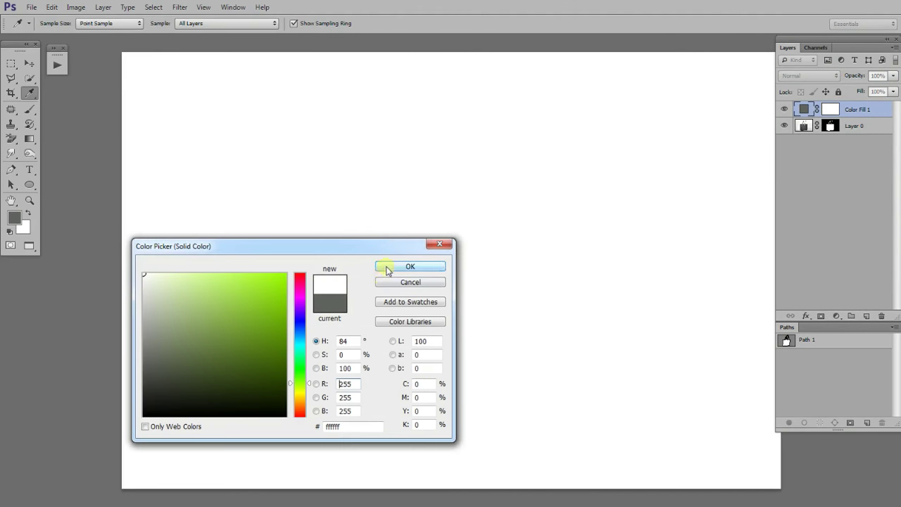
{"action": "left_click", "coordinate": [410, 267]}
{"action": "left_click_drag", "start_coordinate": [859, 112], "coordinate": [863, 139]}
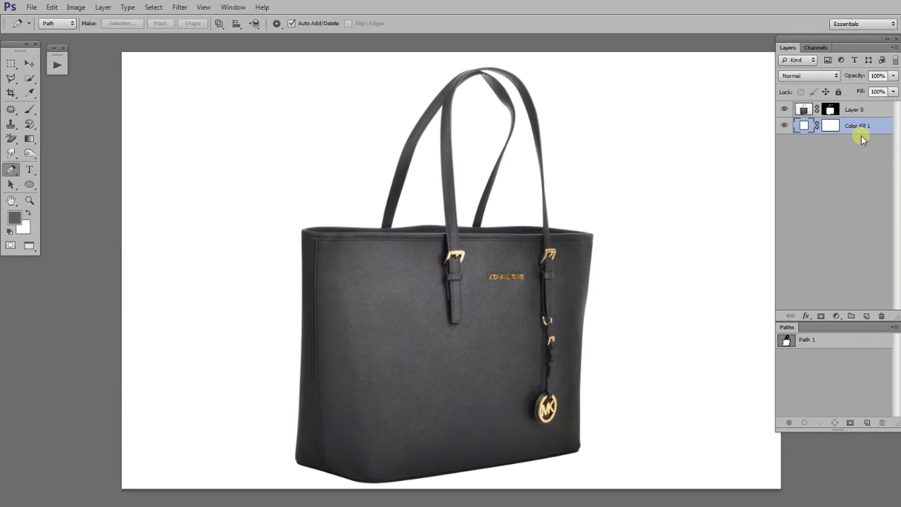
Preview red and dark brown fills, revert the background to white, and view full-screen
{"action": "double_click", "coordinate": [803, 126]}
{"action": "left_click", "coordinate": [262, 289]}
{"action": "left_click", "coordinate": [258, 325]}
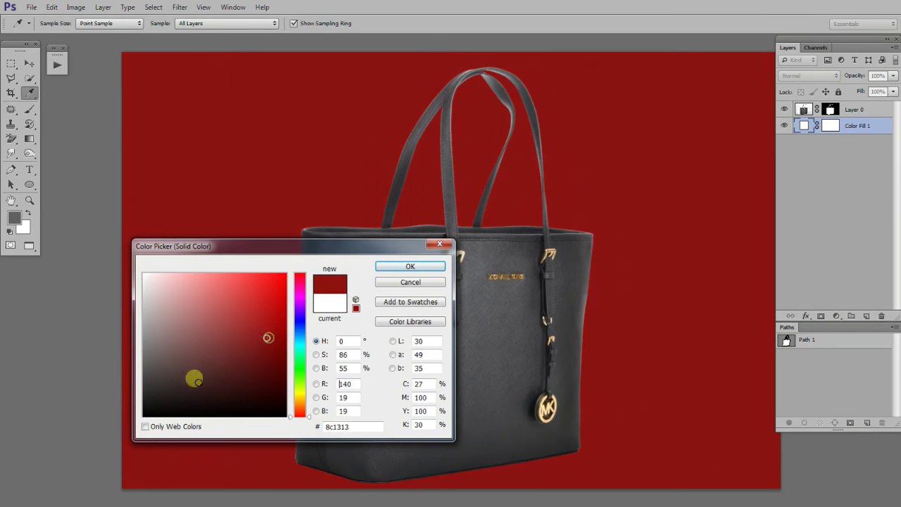
{"action": "left_click", "coordinate": [179, 392]}
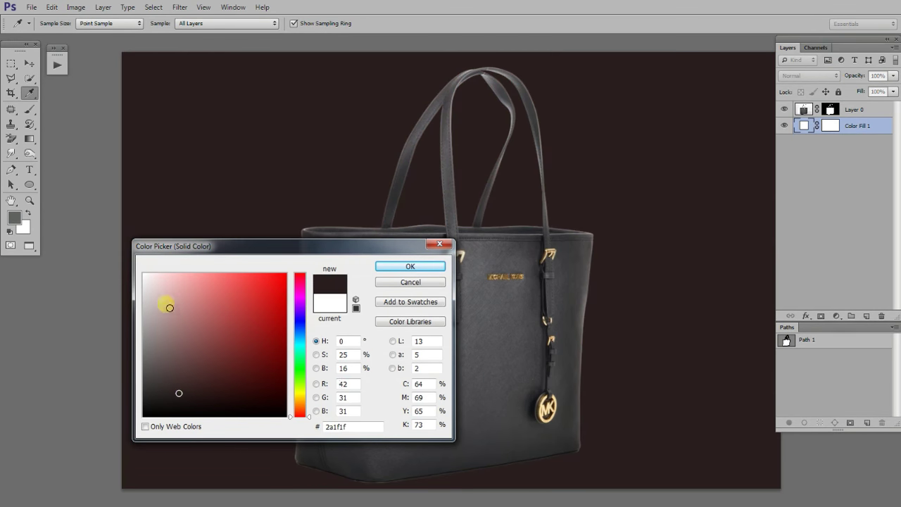
{"action": "left_click_drag", "start_coordinate": [170, 307], "coordinate": [120, 235]}
{"action": "left_click", "coordinate": [411, 266]}
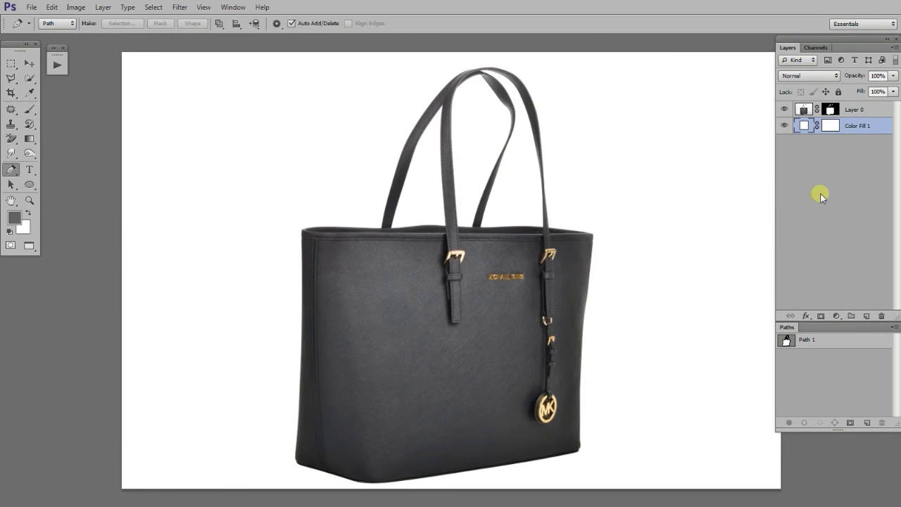
{"action": "key", "text": "f"}
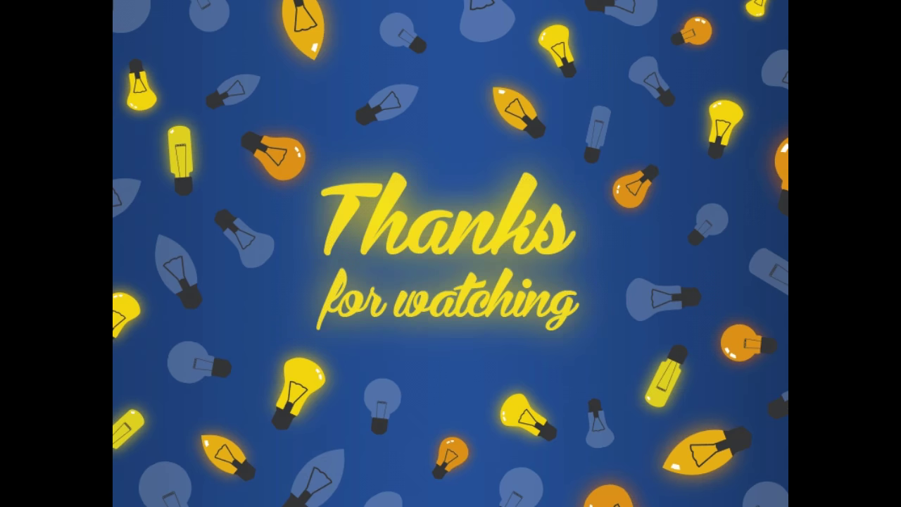